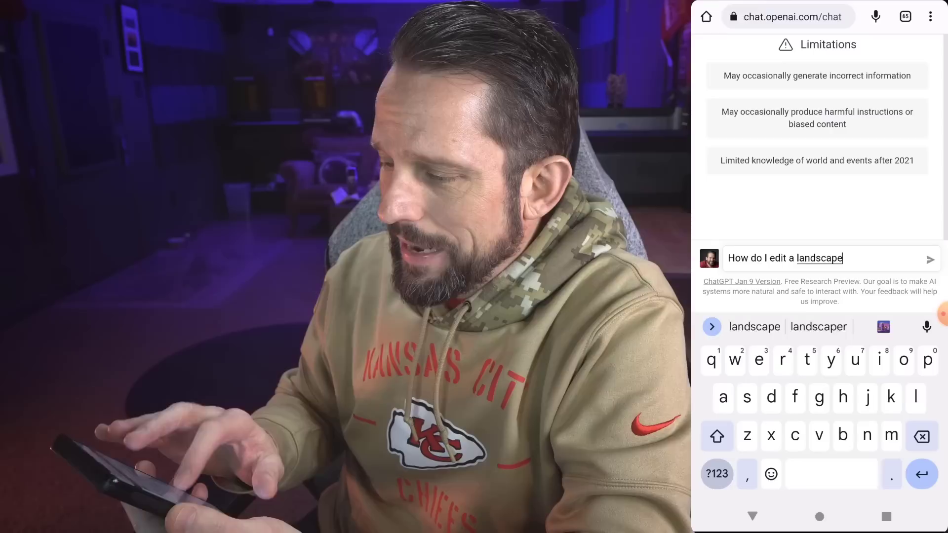
Step: Type 'How do I edit a landscape photo in Adobe Caner Raw' into the ChatGPT message box
{"action": "type", "text": "photo in Adob"}
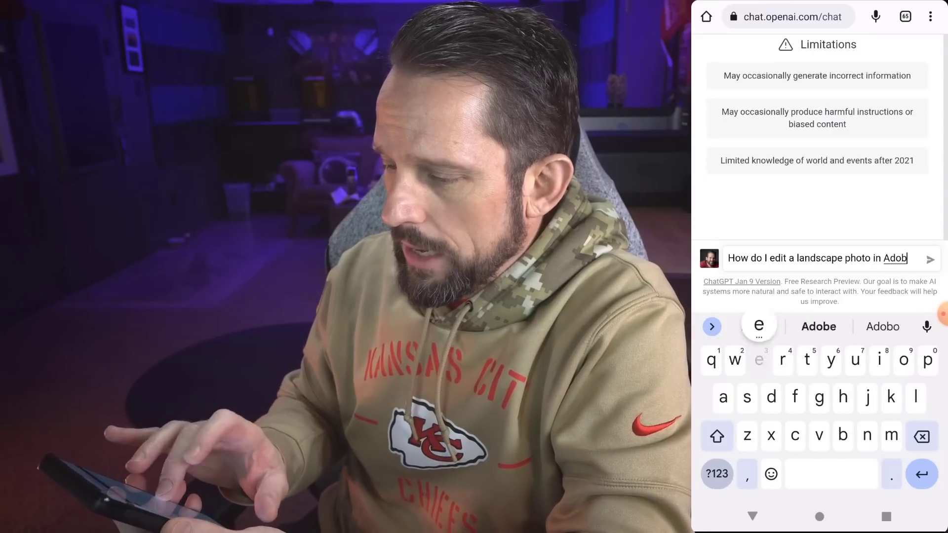
{"action": "type", "text": "e Caner Raw"}
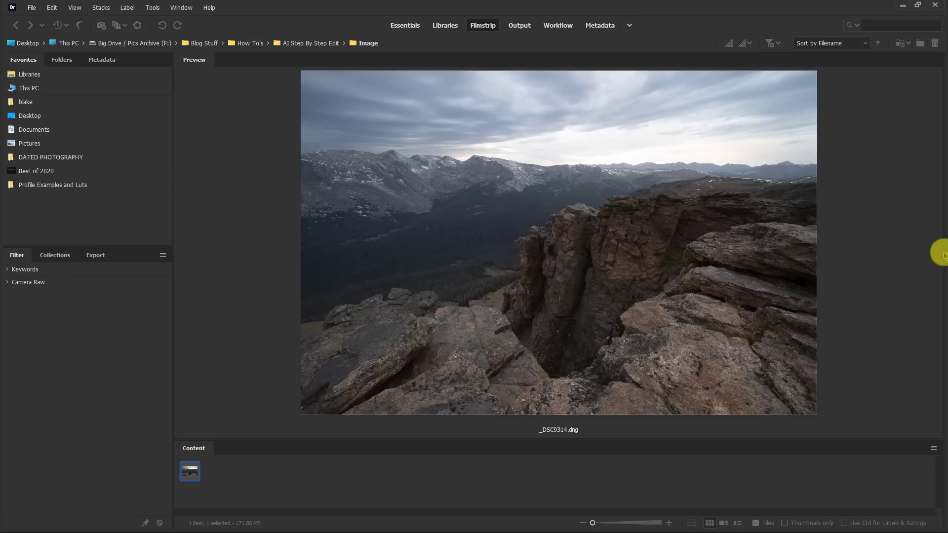
Step: Open the mountain cliff thumbnail _DSC9314.dng from Bridge's Content panel in Camera Raw
{"action": "right_click", "coordinate": [194, 475]}
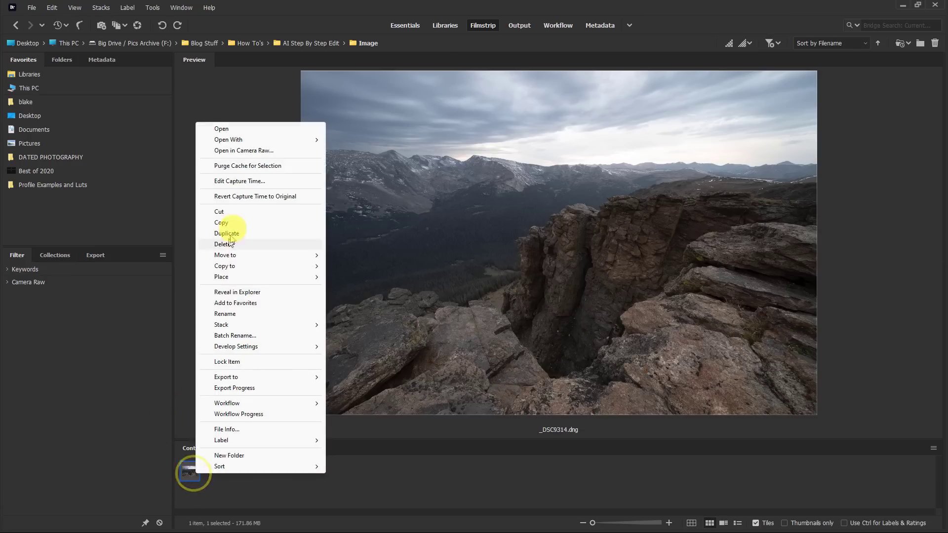
{"action": "left_click", "coordinate": [239, 151]}
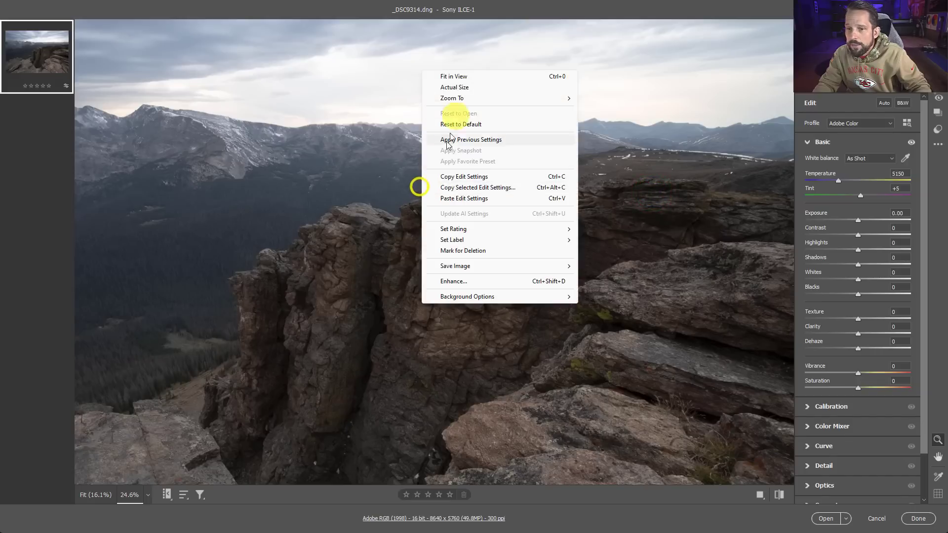
Step: Fit the photo in view and sample the mountains for white balance: Temperature 5850, Tint +2
{"action": "left_click", "coordinate": [455, 78]}
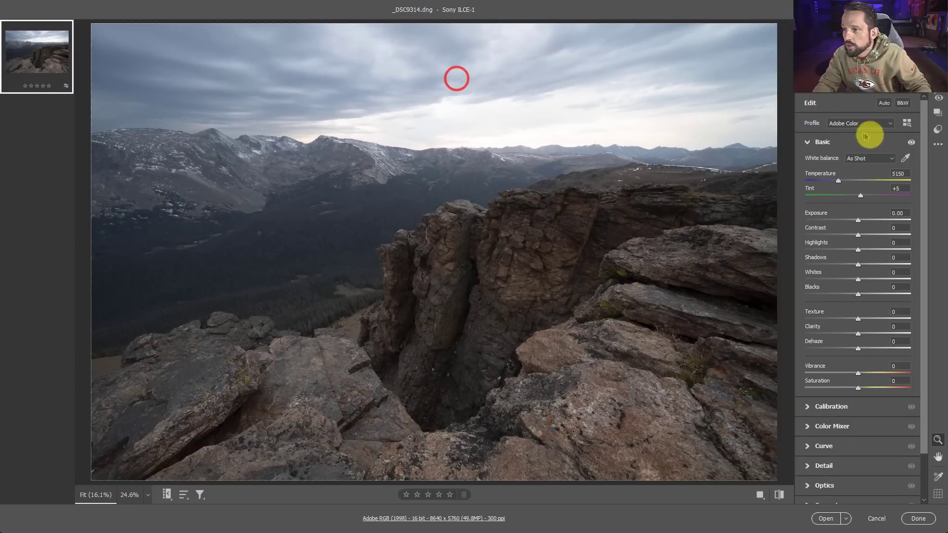
{"action": "left_click", "coordinate": [908, 159]}
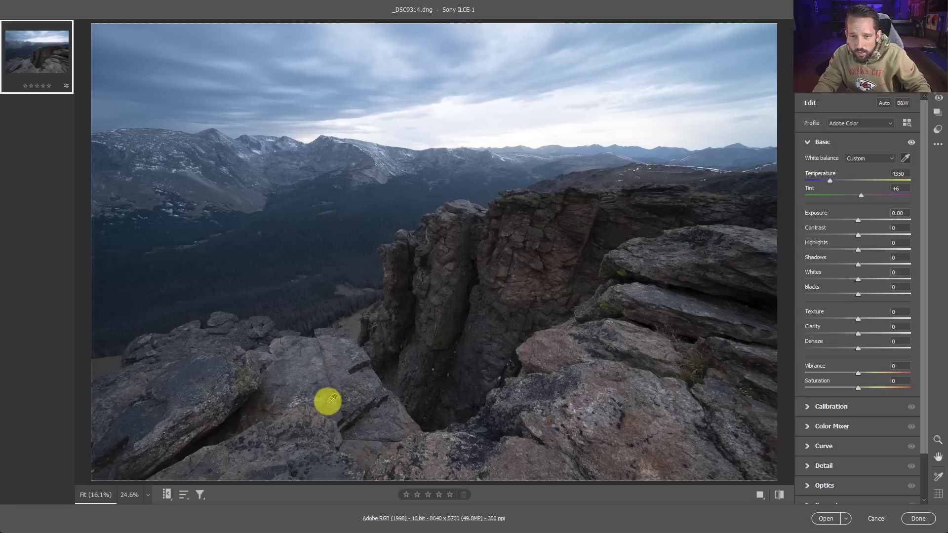
{"action": "left_click", "coordinate": [256, 150]}
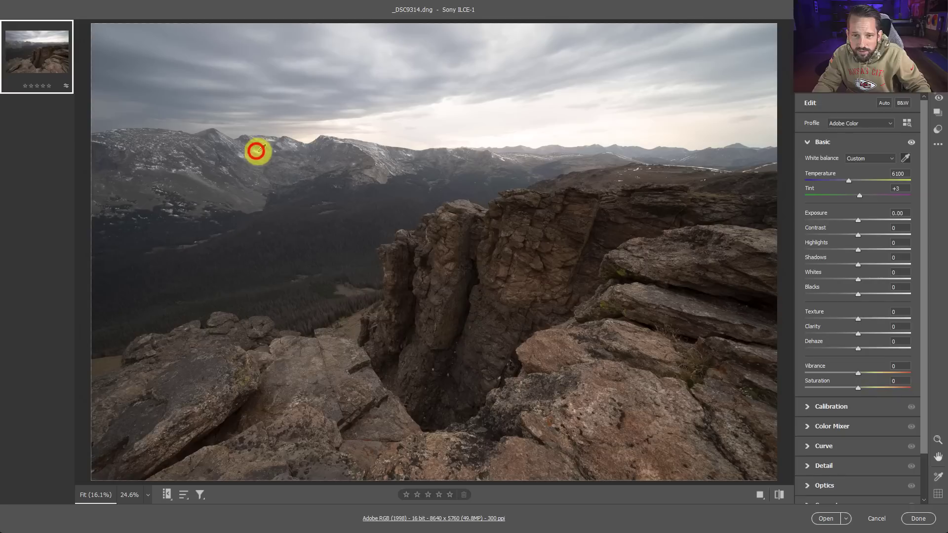
{"action": "left_click", "coordinate": [381, 152]}
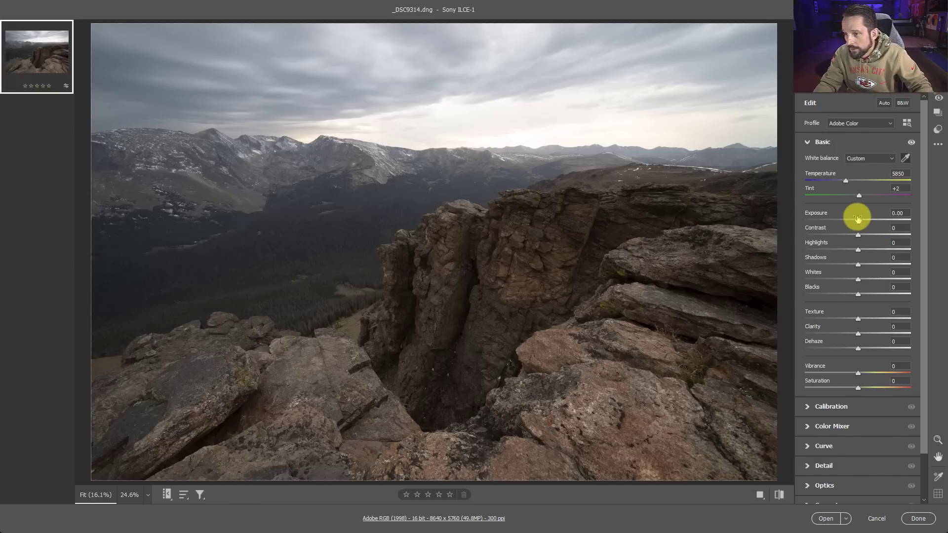
Step: Set Exposure to +0.35, trying Contrast before returning it to 0
{"action": "mouse_move", "coordinate": [859, 222]}
{"action": "left_mouse_down"}
{"action": "mouse_move", "coordinate": [874, 219]}
{"action": "mouse_move", "coordinate": [845, 223]}
{"action": "mouse_move", "coordinate": [887, 218]}
{"action": "mouse_move", "coordinate": [859, 225]}
{"action": "left_mouse_up"}
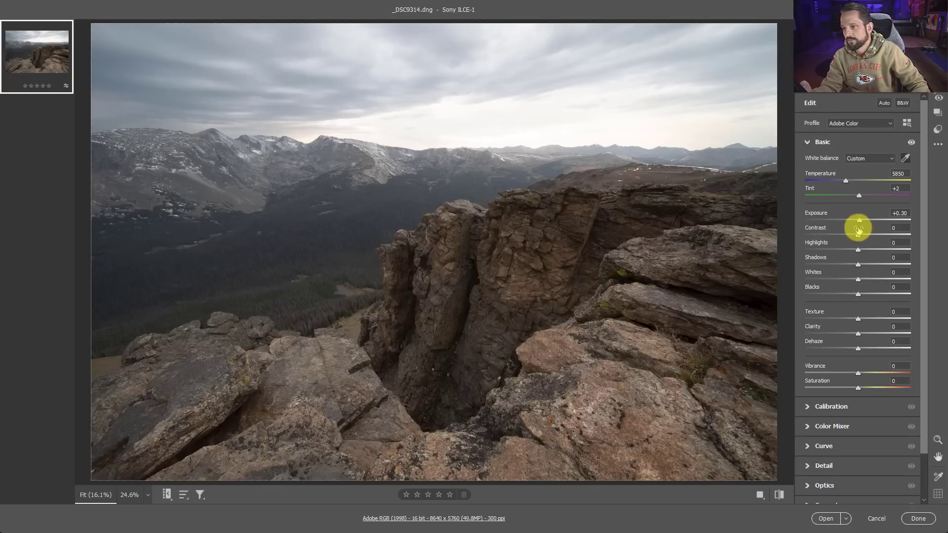
{"action": "mouse_move", "coordinate": [858, 235]}
{"action": "left_mouse_down"}
{"action": "mouse_move", "coordinate": [884, 234]}
{"action": "mouse_move", "coordinate": [840, 239]}
{"action": "mouse_move", "coordinate": [882, 233]}
{"action": "mouse_move", "coordinate": [846, 233]}
{"action": "mouse_move", "coordinate": [858, 237]}
{"action": "left_mouse_up"}
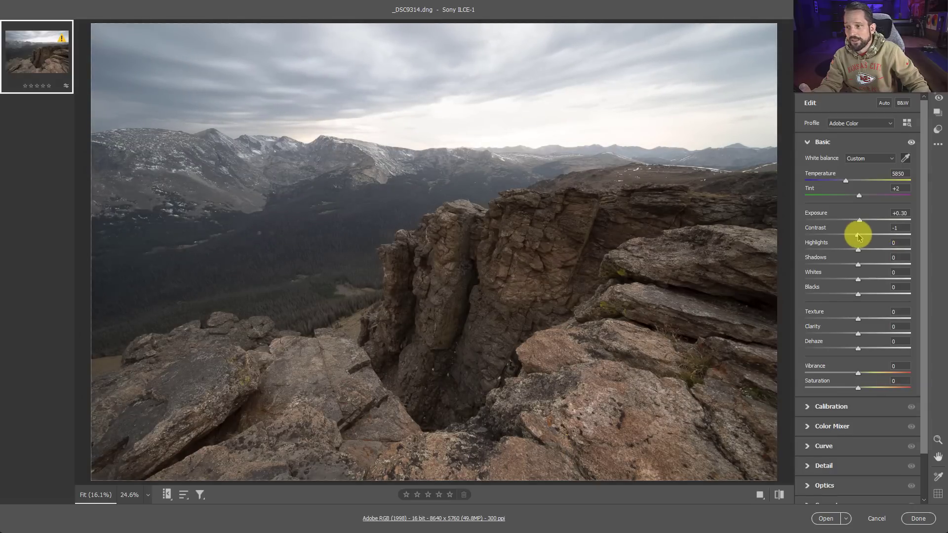
{"action": "left_click", "coordinate": [899, 228]}
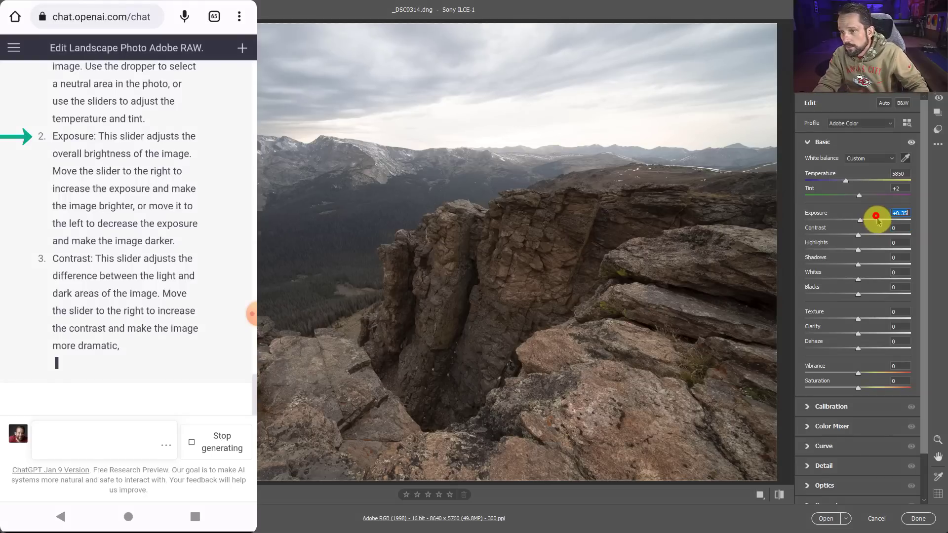
Step: Compare very bright and very dark Exposure settings, then reset Exposure to 0.00
{"action": "left_click", "coordinate": [877, 220]}
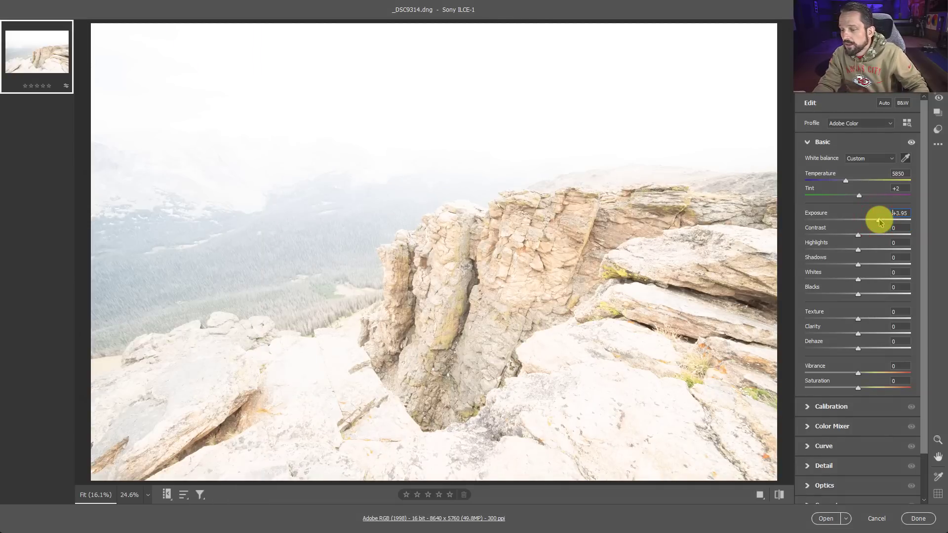
{"action": "left_click_drag", "start_coordinate": [878, 219], "coordinate": [840, 222]}
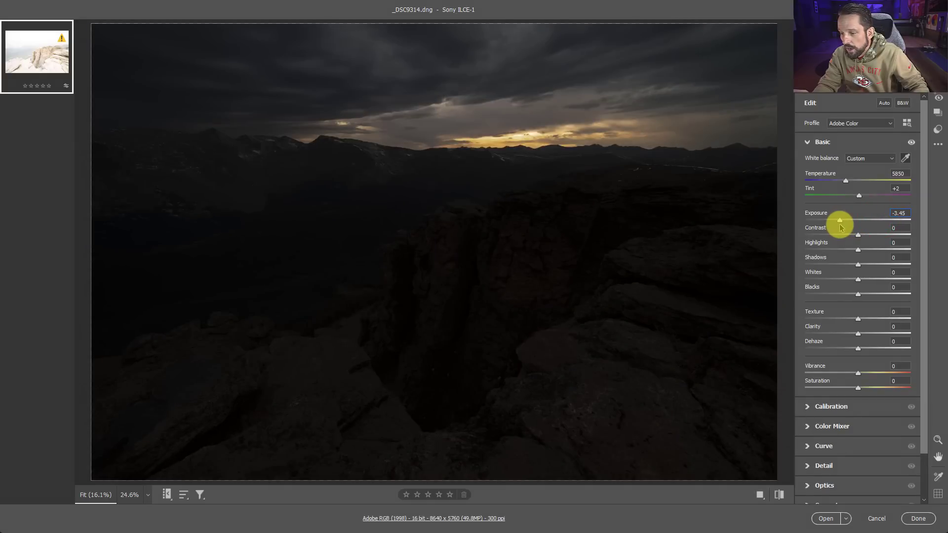
{"action": "left_click_drag", "start_coordinate": [841, 226], "coordinate": [859, 234]}
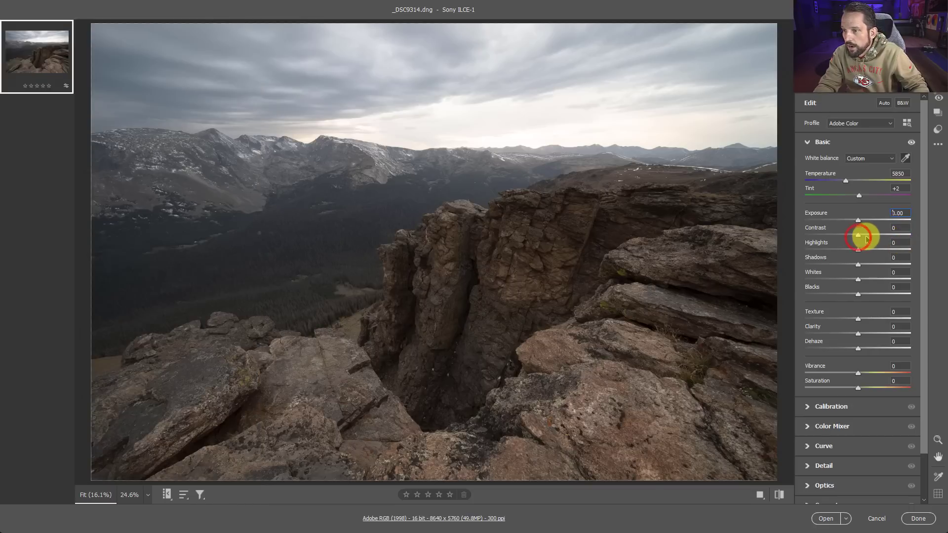
Step: Set Contrast to +50 and, after previewing brighter highlights, Highlights to -100
{"action": "left_click_drag", "start_coordinate": [865, 235], "coordinate": [872, 238]}
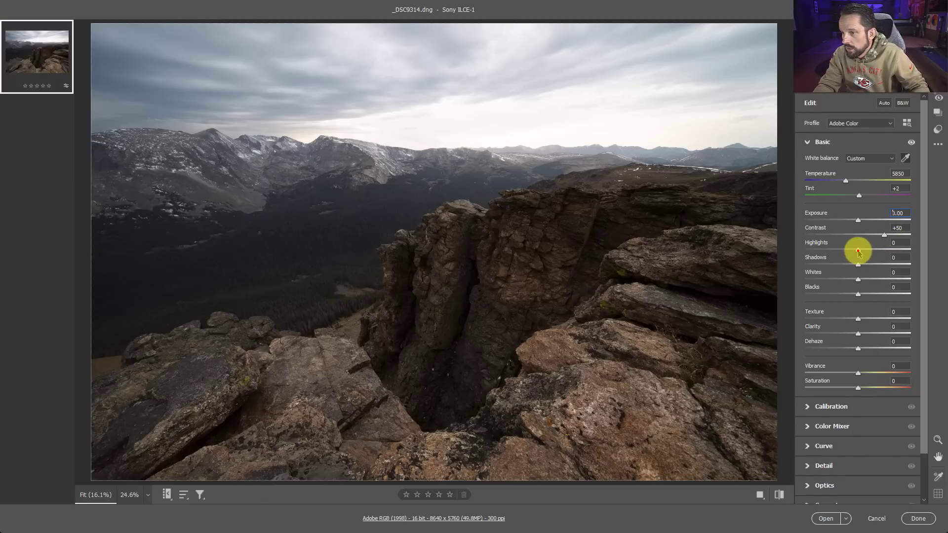
{"action": "left_click_drag", "start_coordinate": [858, 252], "coordinate": [901, 247]}
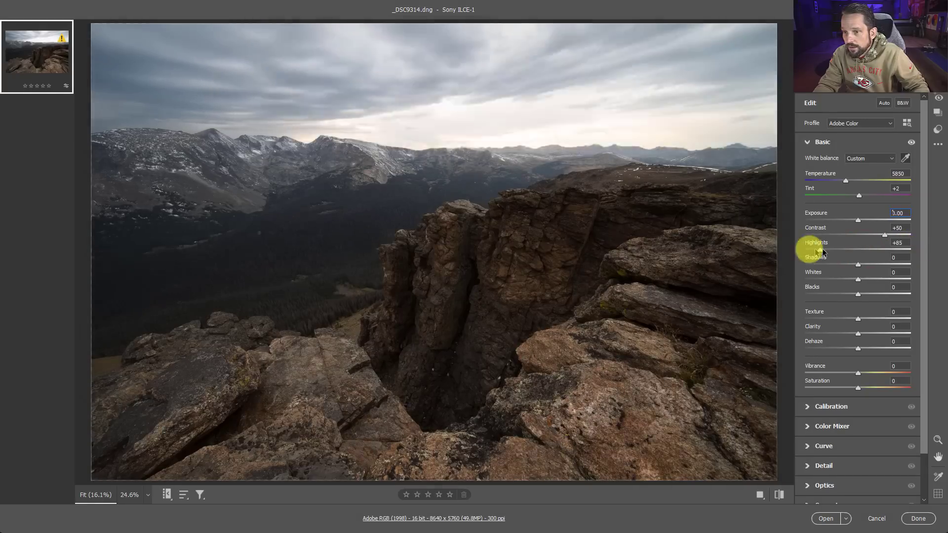
{"action": "left_click_drag", "start_coordinate": [822, 252], "coordinate": [686, 210]}
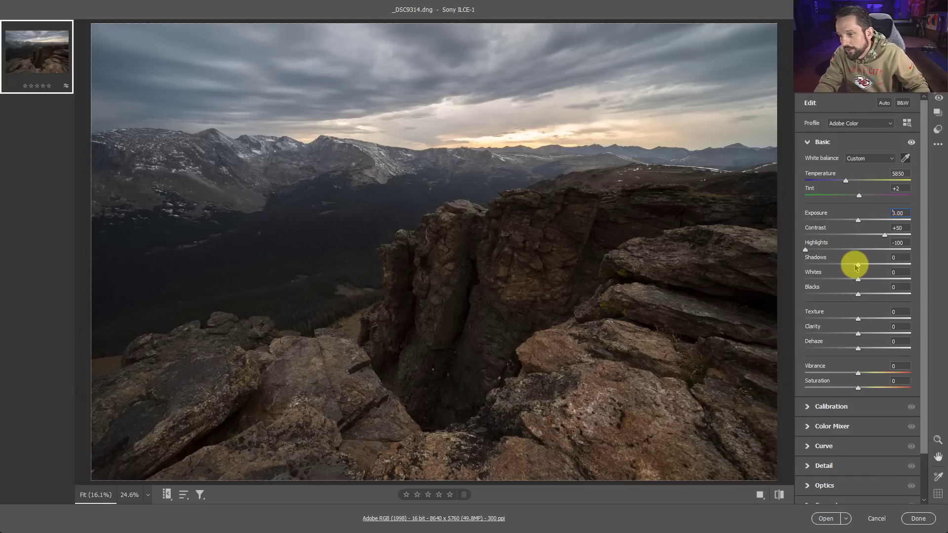
Step: Set Shadows +80, Whites -34 and Blacks +33 in the Basic panel
{"action": "left_click_drag", "start_coordinate": [858, 267], "coordinate": [840, 280]}
{"action": "left_click_drag", "start_coordinate": [858, 294], "coordinate": [875, 294]}
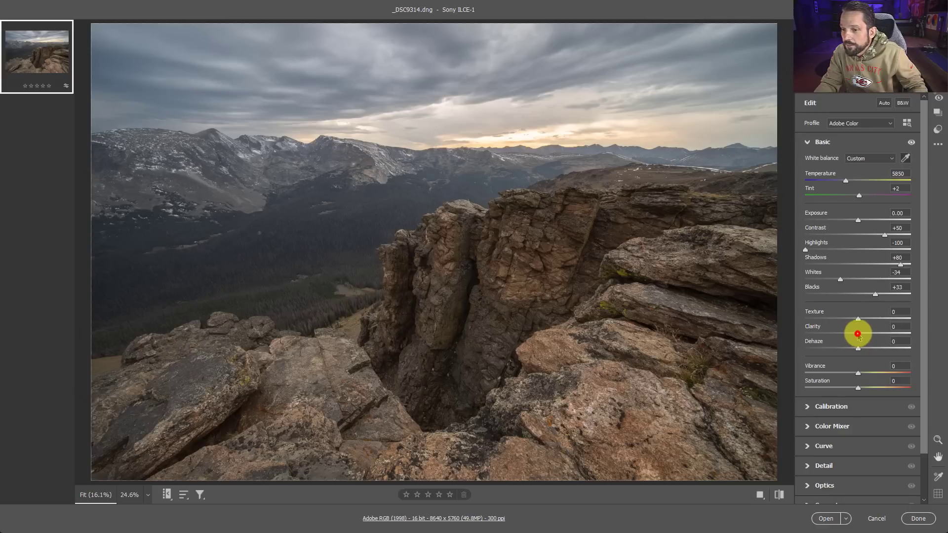
Step: Raise the Clarity slider to +15 to crisp up the rock edges
{"action": "left_click_drag", "start_coordinate": [857, 335], "coordinate": [871, 336]}
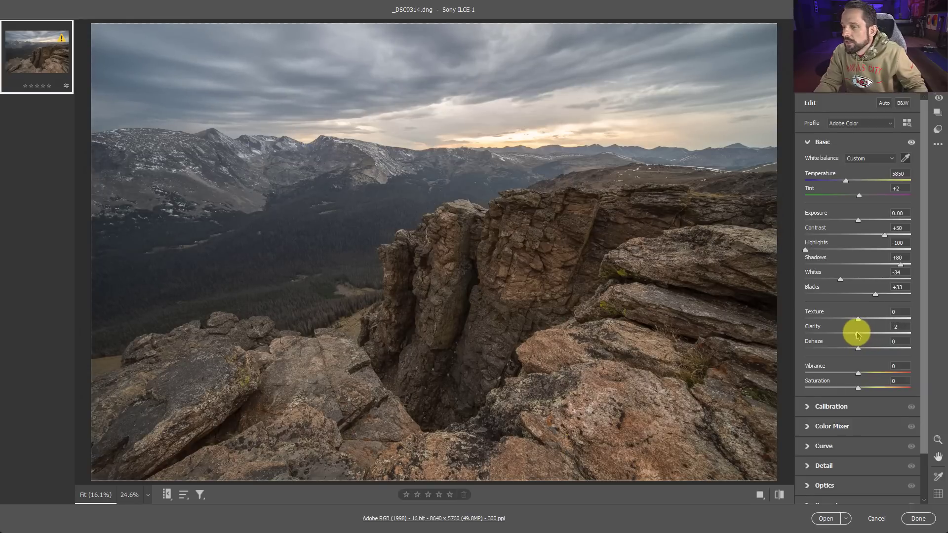
{"action": "left_click_drag", "start_coordinate": [858, 335], "coordinate": [863, 336]}
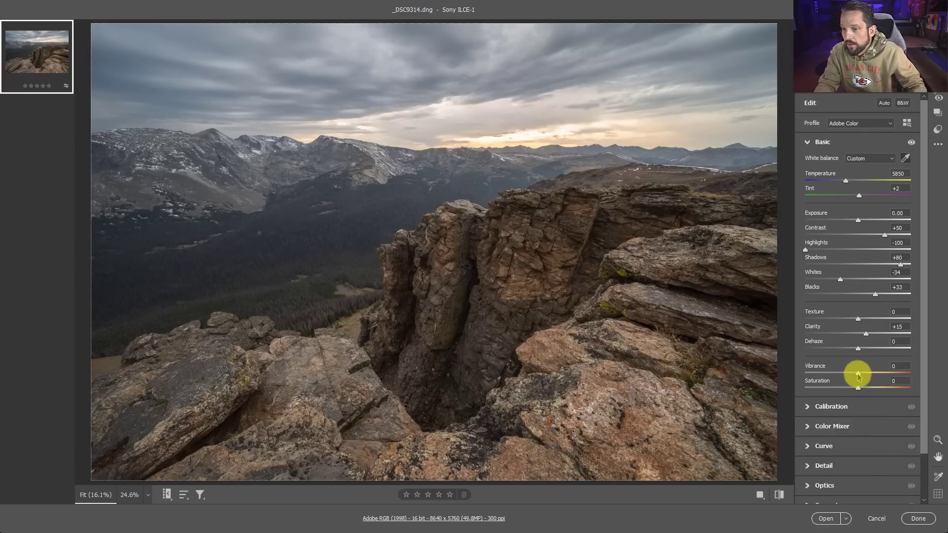
{"action": "left_click_drag", "start_coordinate": [858, 376], "coordinate": [881, 375]}
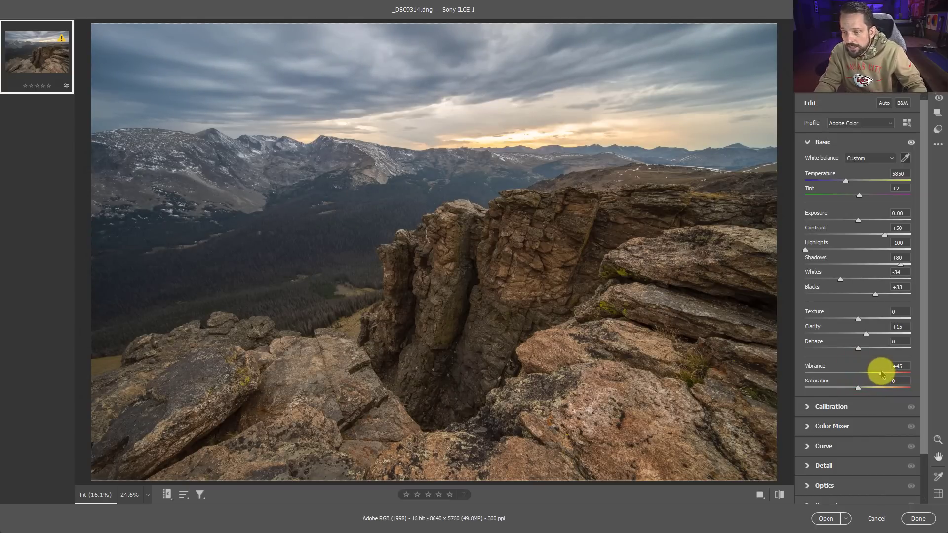
{"action": "left_click_drag", "start_coordinate": [881, 374], "coordinate": [884, 376]}
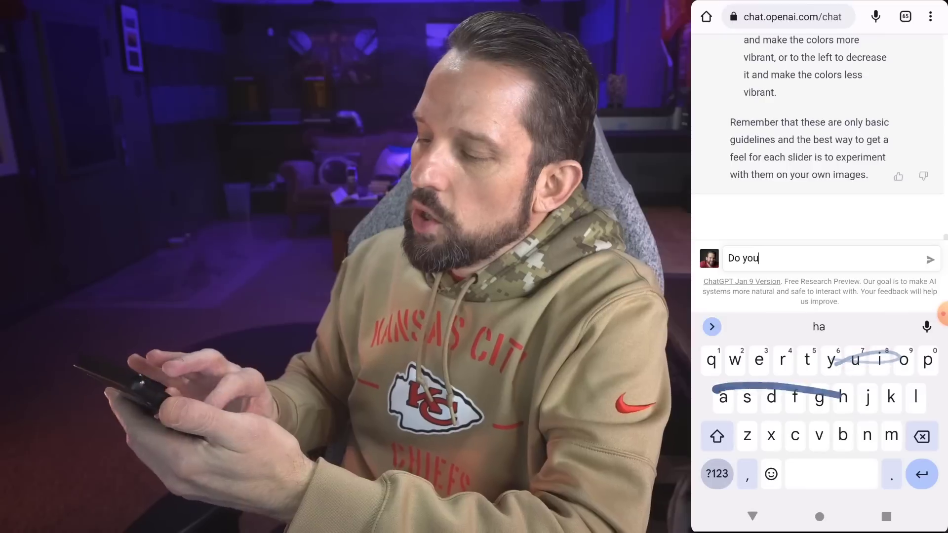
{"action": "type", "text": "have any advanced tips?"}
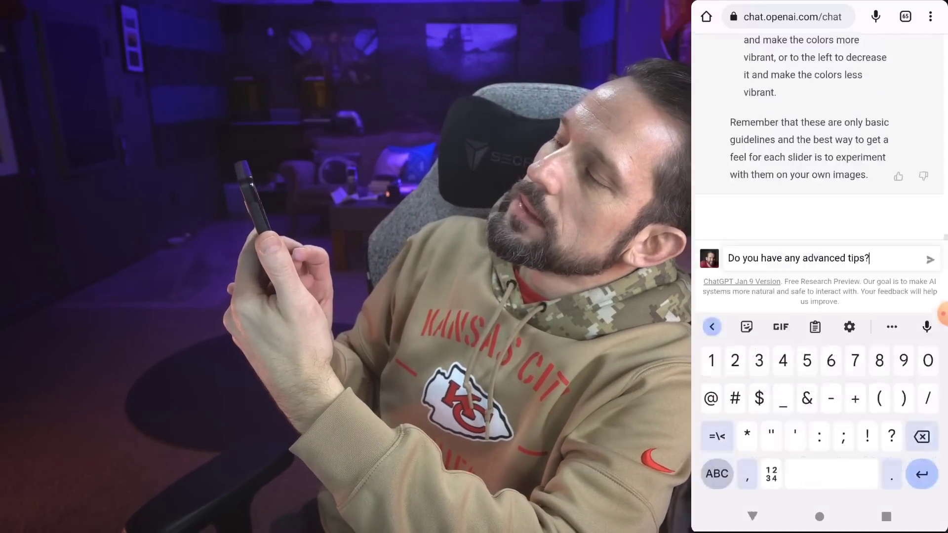
Step: Send the question asking ChatGPT for advanced landscape editing tips
{"action": "left_click", "coordinate": [932, 257]}
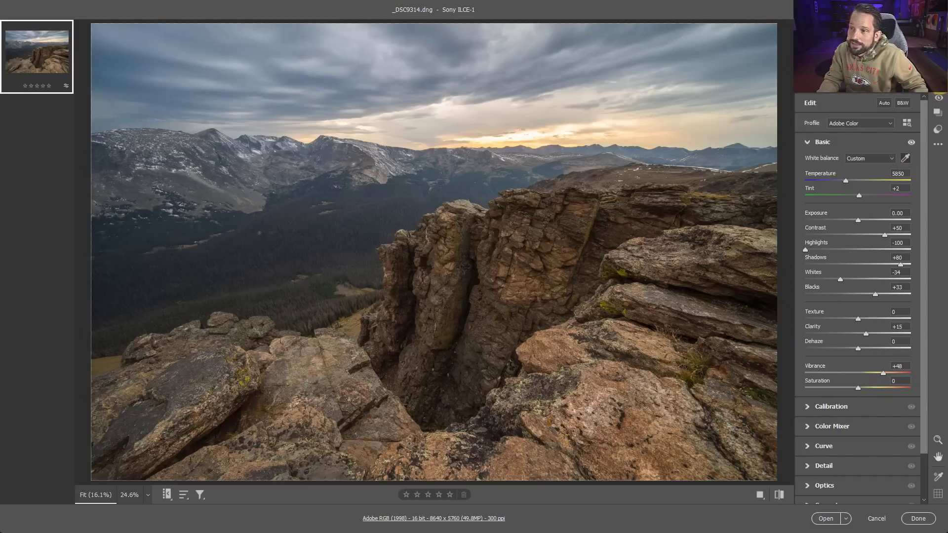
Step: Create a Sky mask (Mask 1) in Masking and hide its overlay
{"action": "key", "text": "m"}
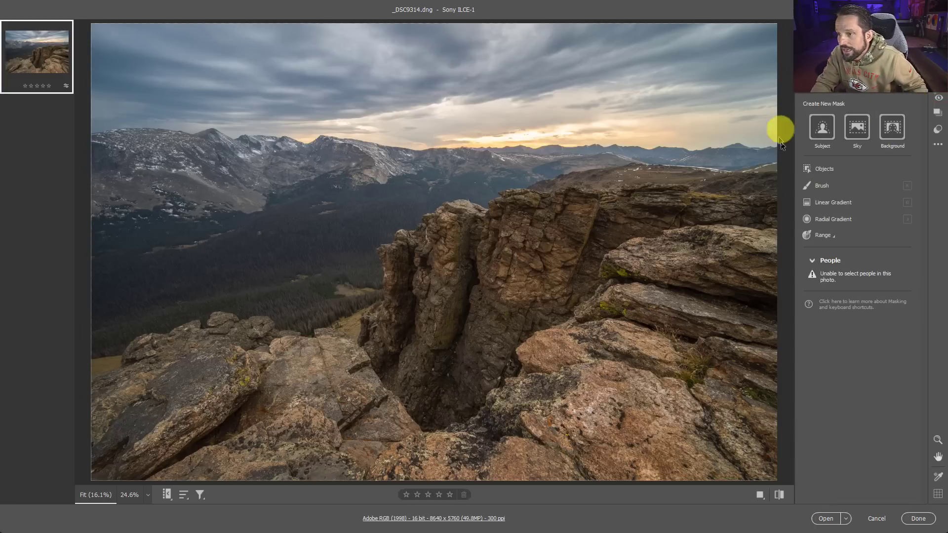
{"action": "left_click", "coordinate": [860, 139]}
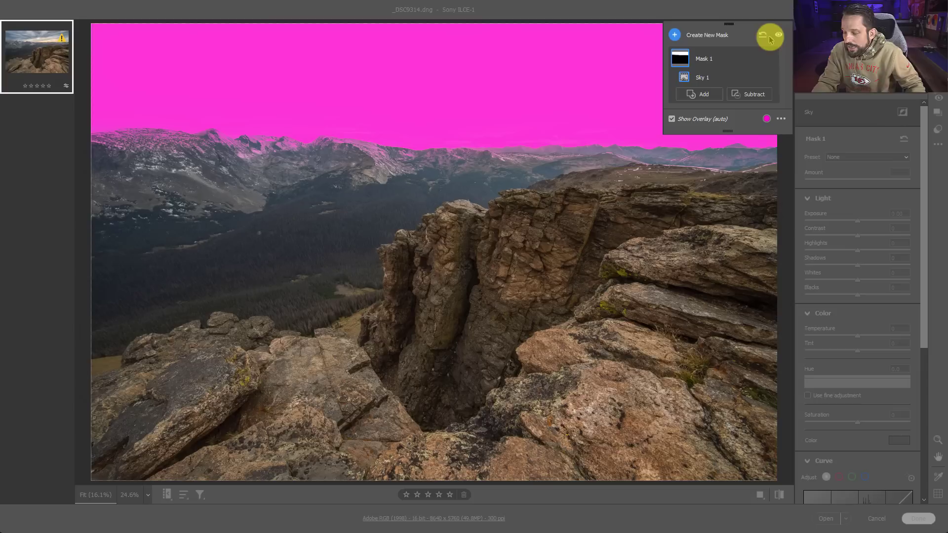
{"action": "left_click", "coordinate": [673, 120]}
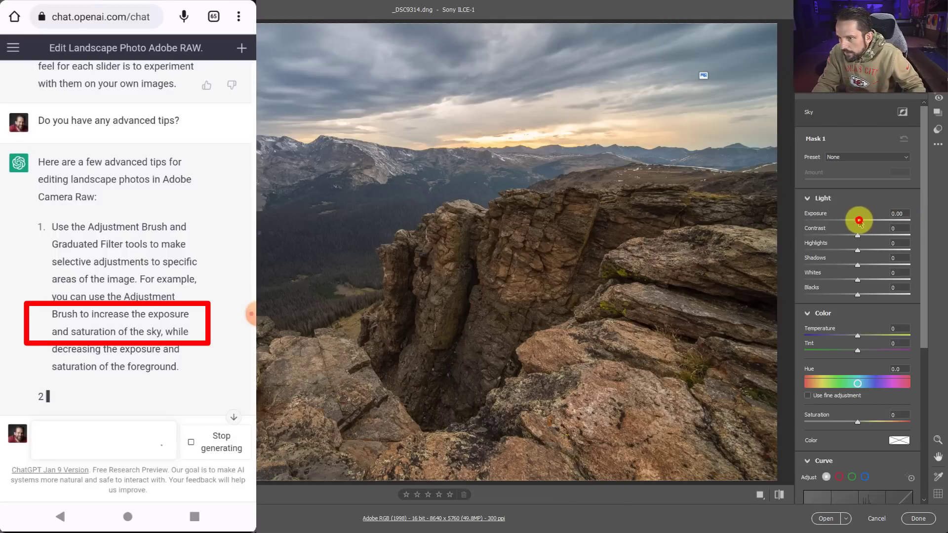
Step: Raise Mask 1's exposure to +0.20 and its saturation to +64 to enhance the sky
{"action": "left_click_drag", "start_coordinate": [859, 223], "coordinate": [862, 222]}
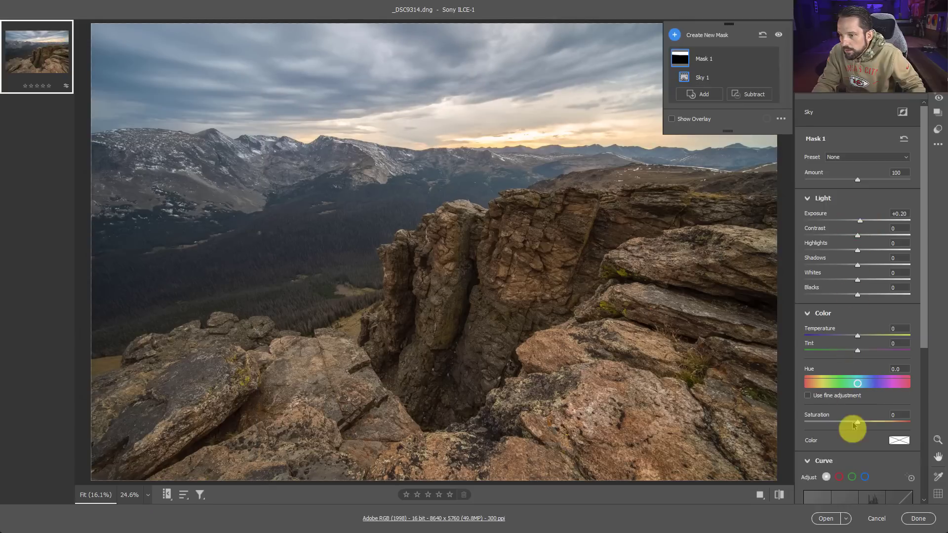
{"action": "left_click_drag", "start_coordinate": [858, 422], "coordinate": [892, 422]}
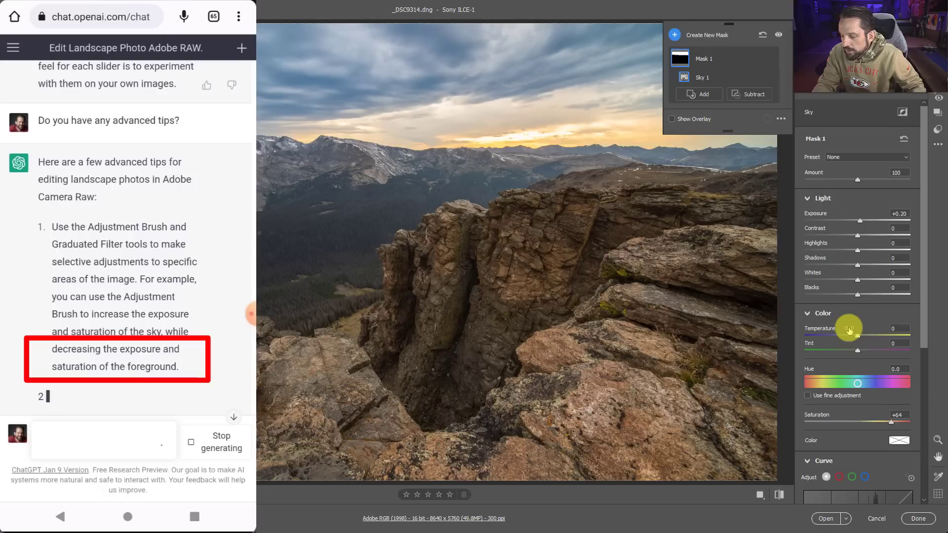
{"action": "mouse_move", "coordinate": [715, 79]}
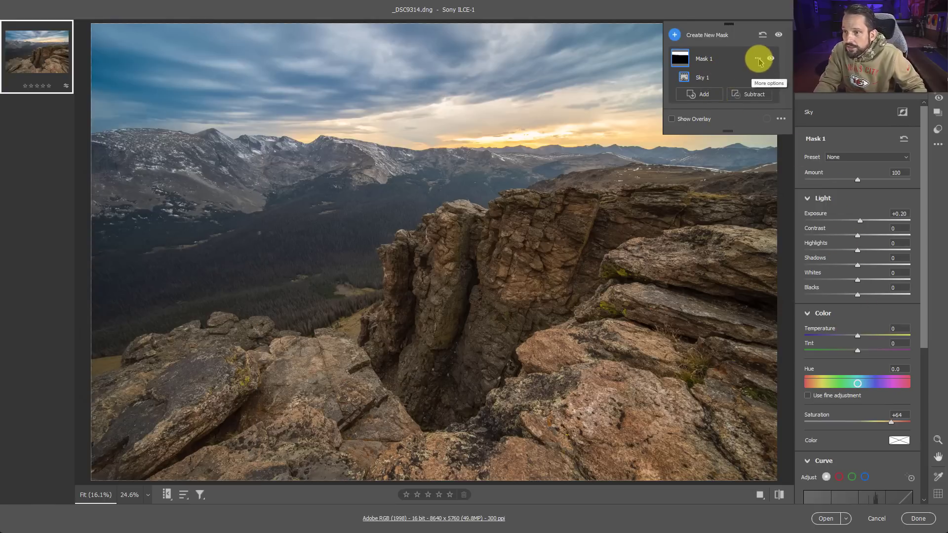
{"action": "left_click", "coordinate": [758, 59]}
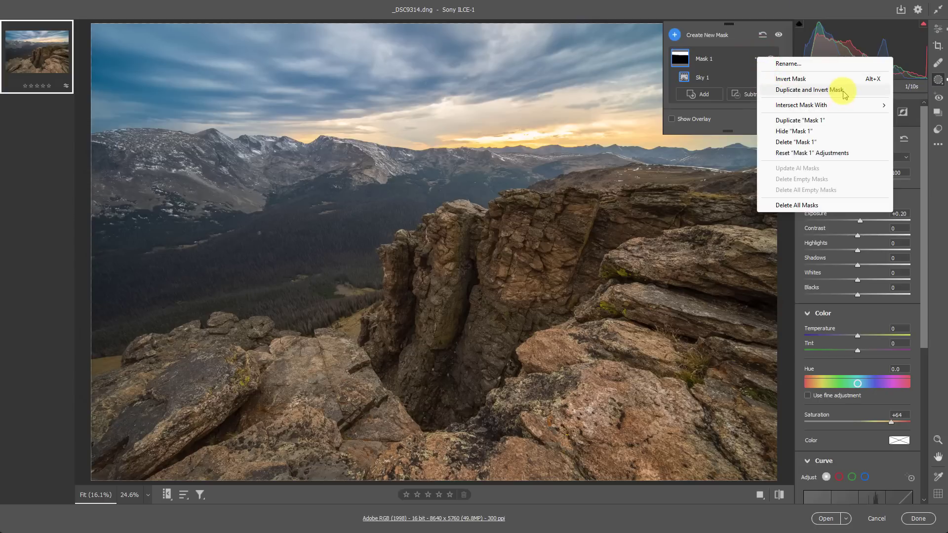
Step: Duplicate and invert the sky mask to create Mask 1 Inverted for the foreground
{"action": "left_click", "coordinate": [843, 94]}
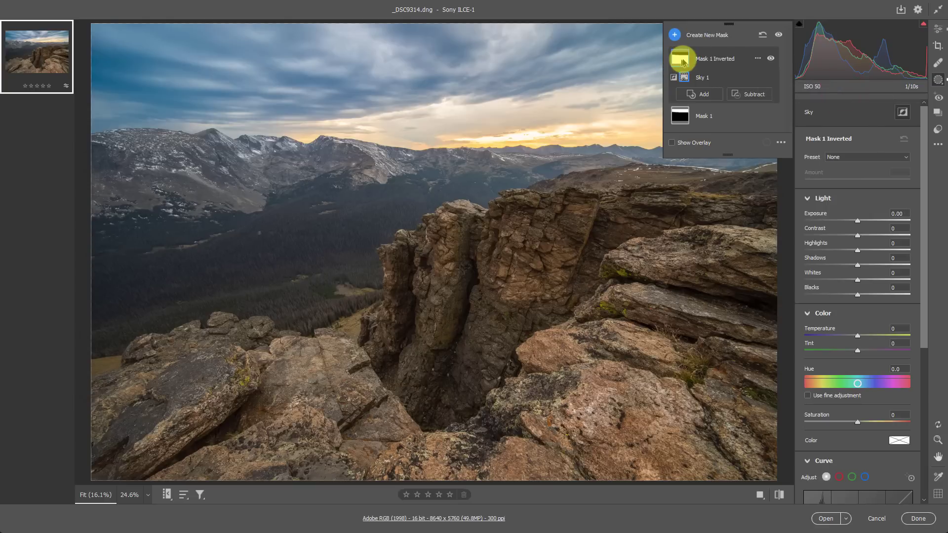
{"action": "mouse_move", "coordinate": [683, 61]}
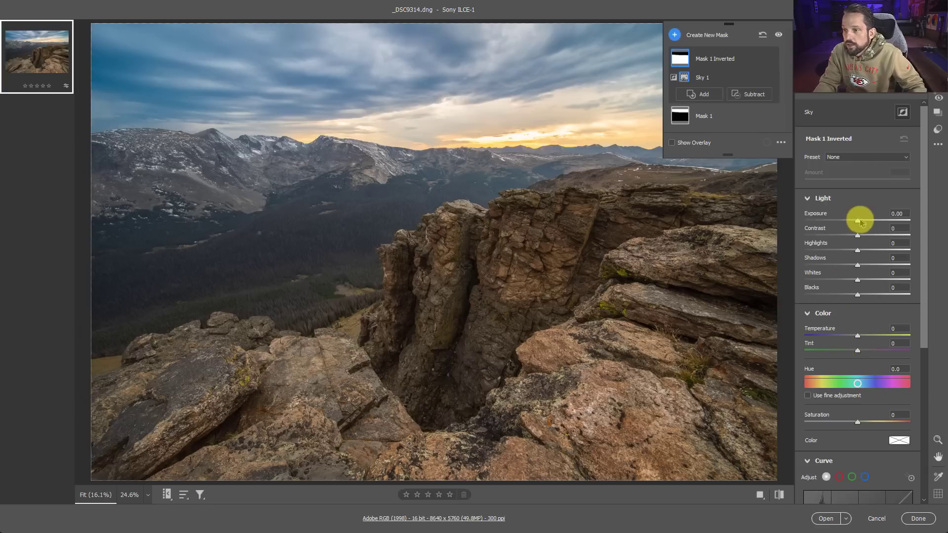
Step: Set Mask 1 Inverted to -0.40 exposure and -21 saturation, then exit Masking
{"action": "left_click_drag", "start_coordinate": [856, 223], "coordinate": [851, 216]}
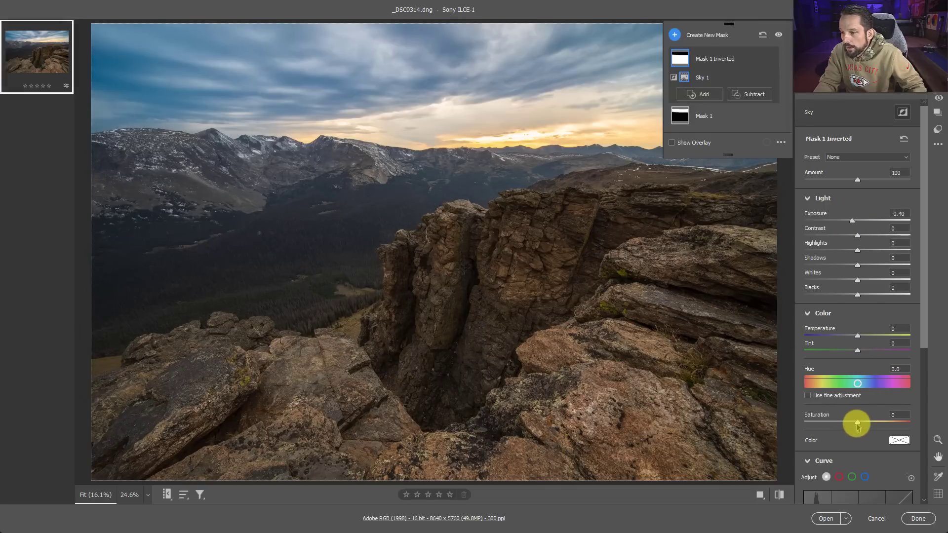
{"action": "left_click_drag", "start_coordinate": [857, 422], "coordinate": [848, 425]}
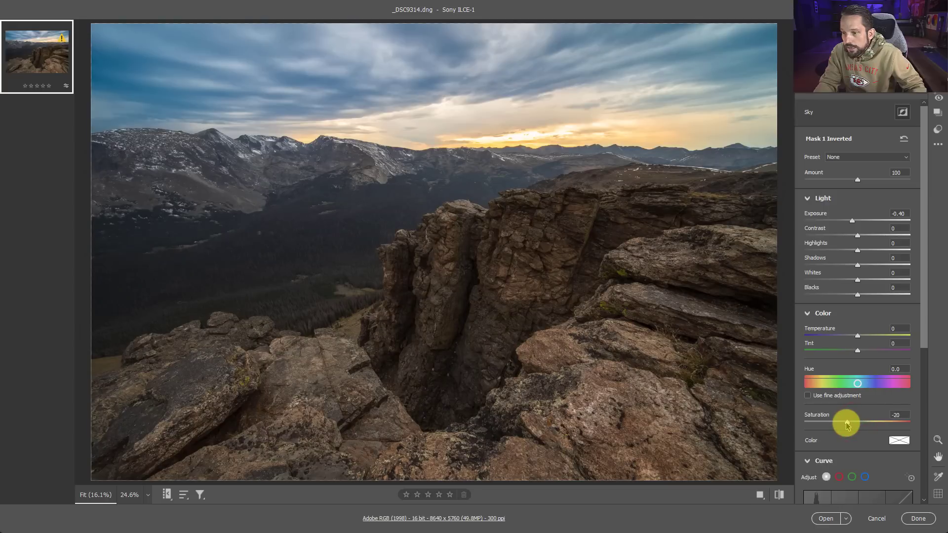
{"action": "left_click_drag", "start_coordinate": [845, 422], "coordinate": [845, 423]}
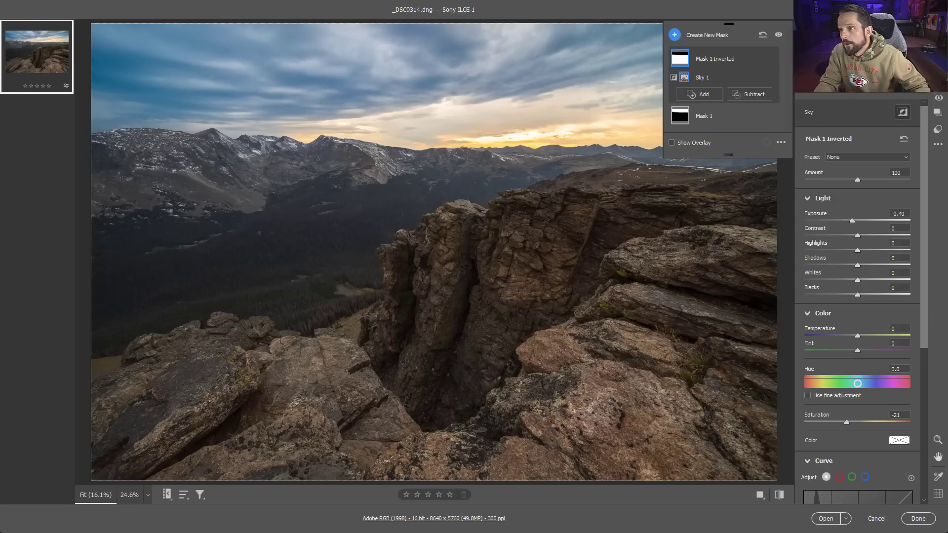
{"action": "key", "text": "e"}
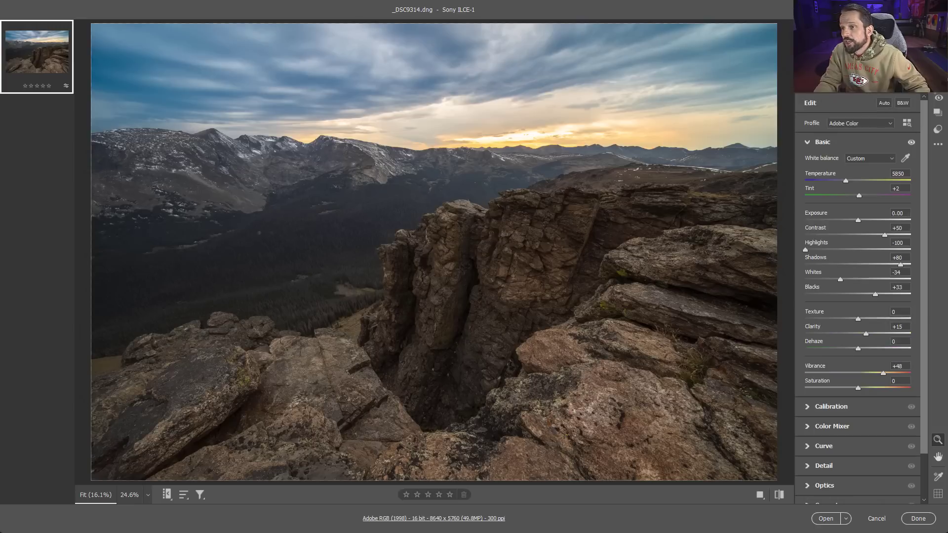
Step: In Color Mixer, shift the Oranges hue toward red, boost their saturation and adjust their luminance
{"action": "left_click", "coordinate": [807, 143]}
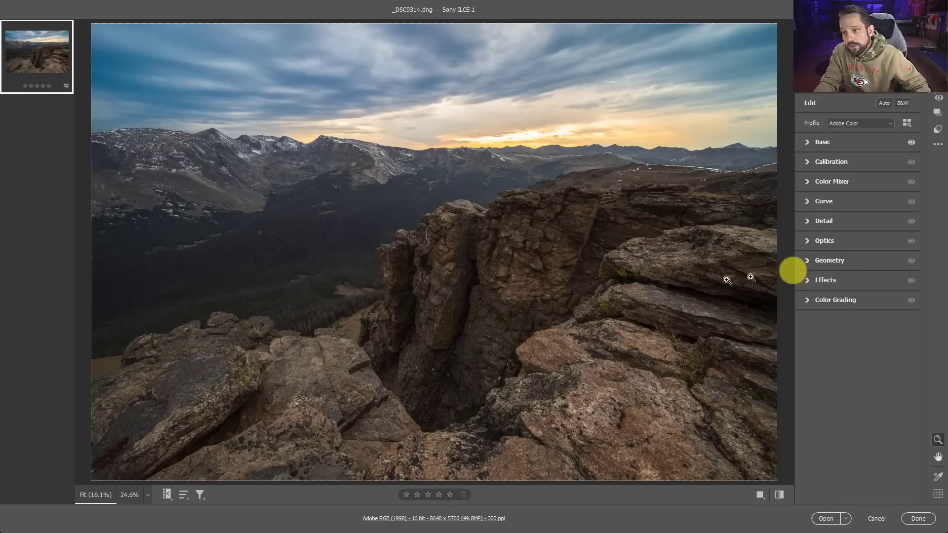
{"action": "left_click", "coordinate": [808, 183]}
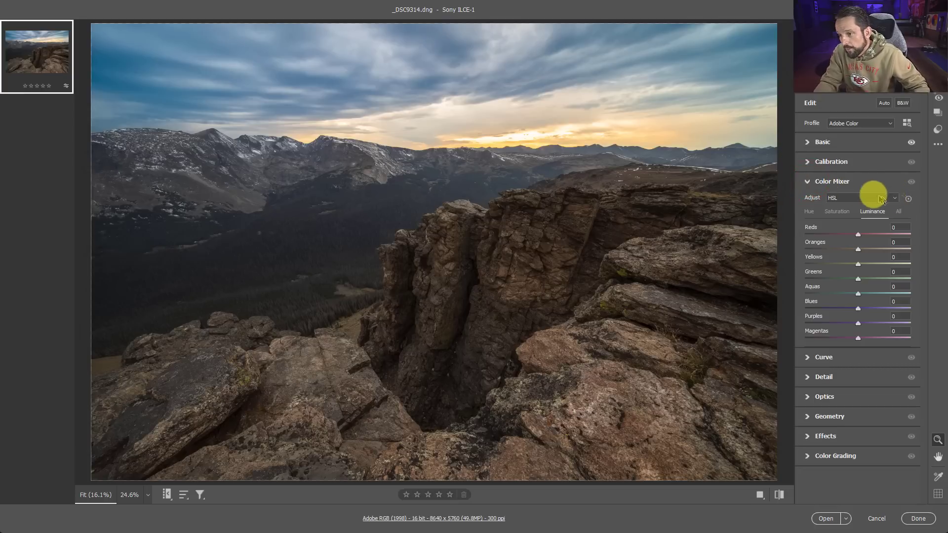
{"action": "left_click", "coordinate": [808, 212]}
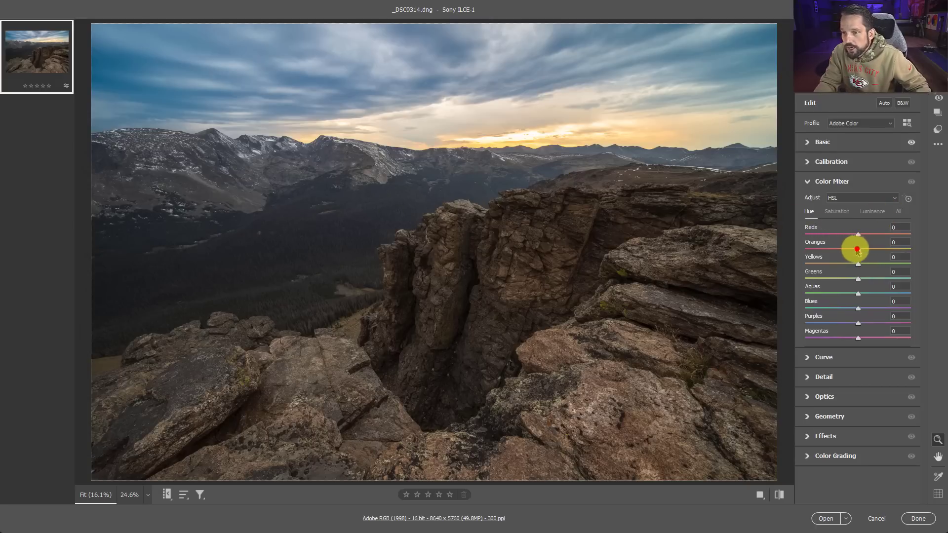
{"action": "left_click_drag", "start_coordinate": [853, 250], "coordinate": [846, 253]}
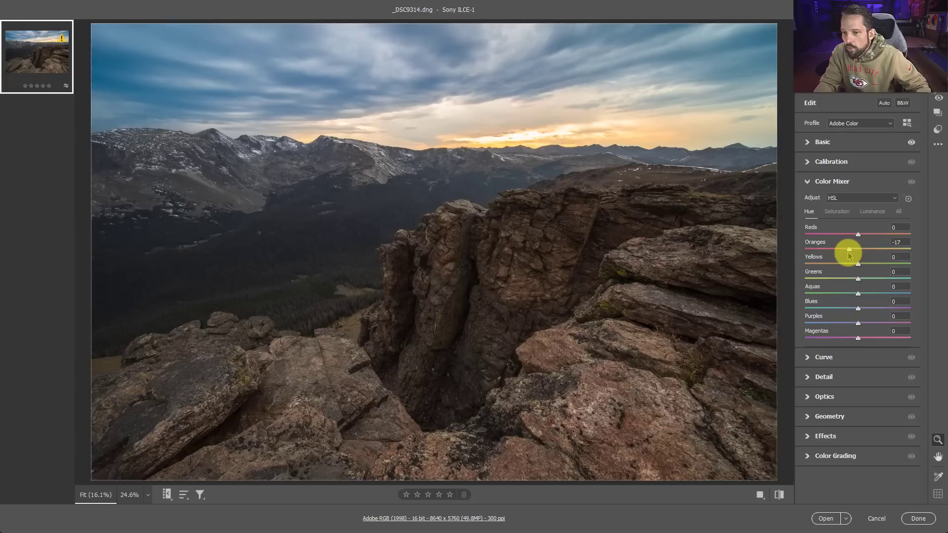
{"action": "left_click", "coordinate": [845, 212]}
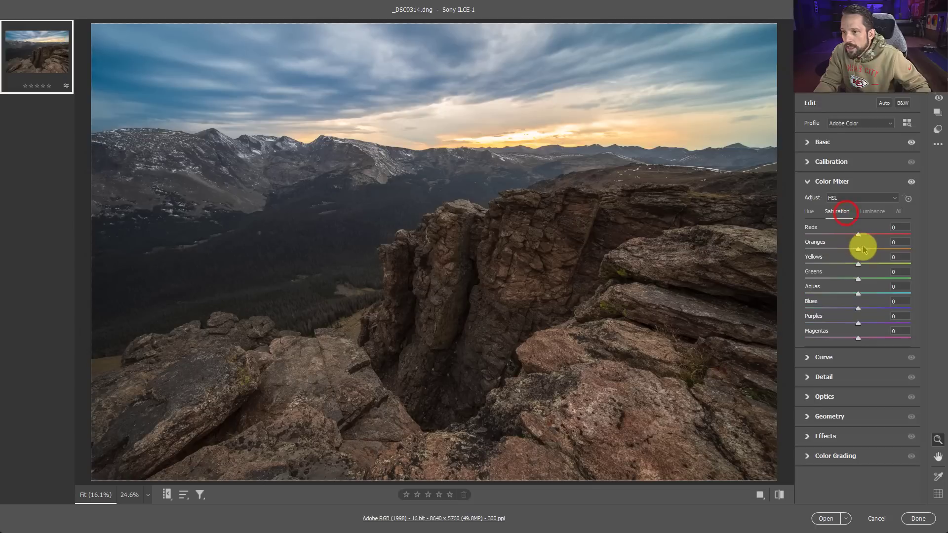
{"action": "mouse_move", "coordinate": [858, 248]}
{"action": "left_mouse_down"}
{"action": "mouse_move", "coordinate": [886, 247]}
{"action": "mouse_move", "coordinate": [874, 250]}
{"action": "left_mouse_up"}
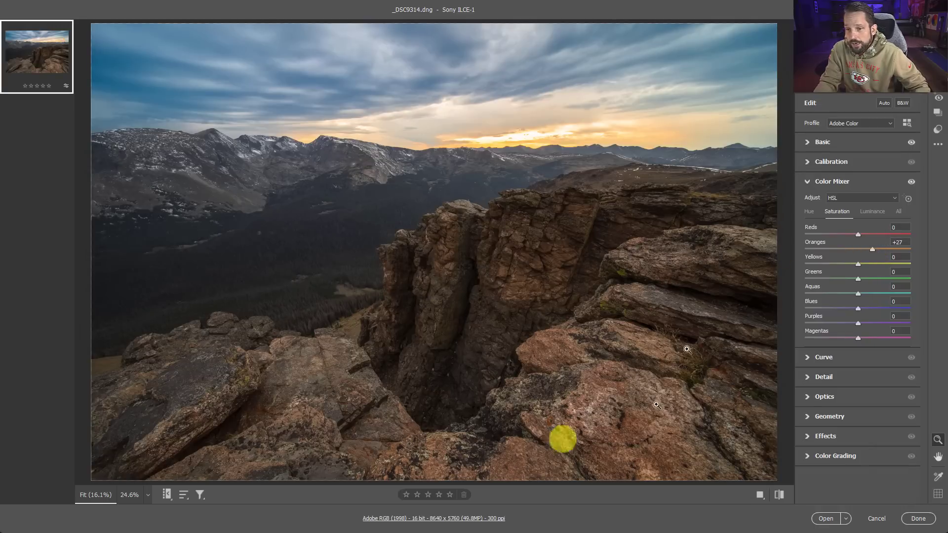
{"action": "left_click", "coordinate": [871, 211]}
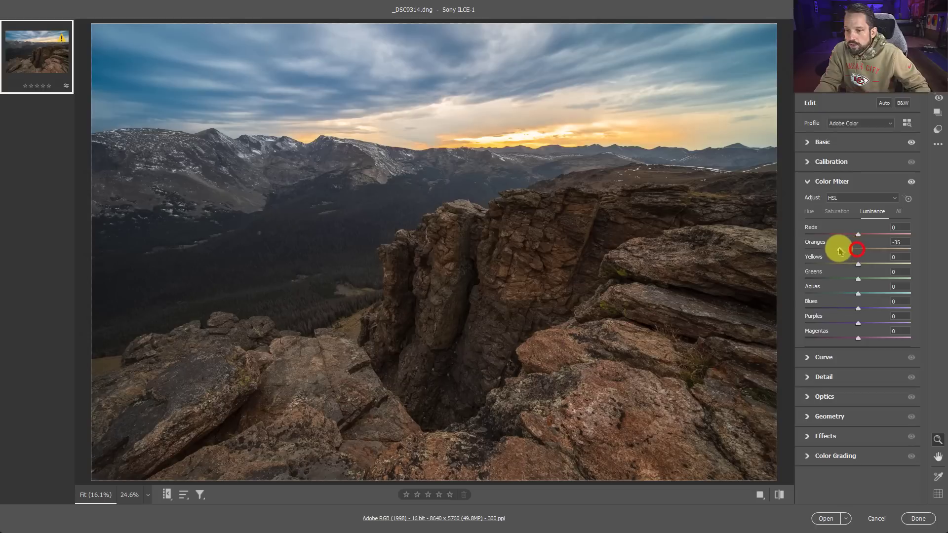
{"action": "left_click_drag", "start_coordinate": [858, 249], "coordinate": [836, 262]}
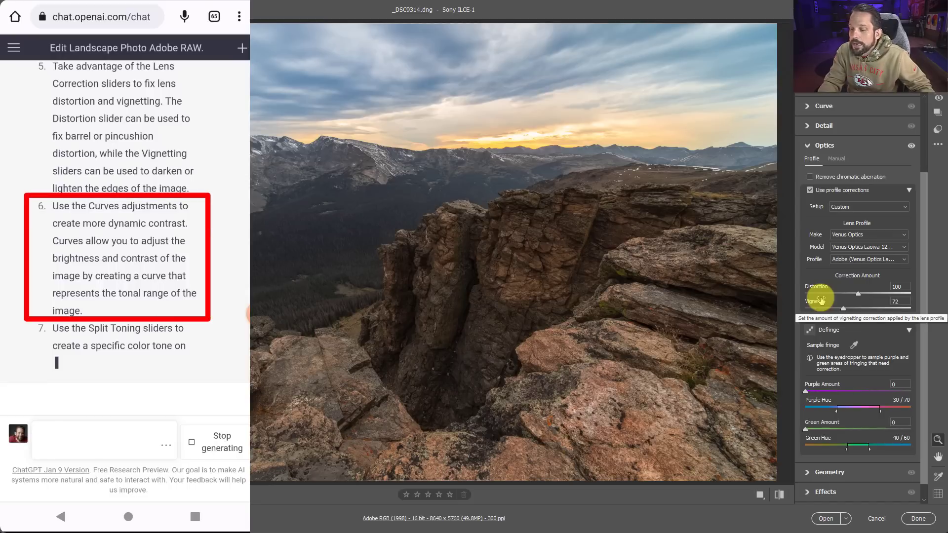
Step: Add tone curve points at 65→54 and 188→199 to form an S-curve
{"action": "left_click", "coordinate": [807, 145]}
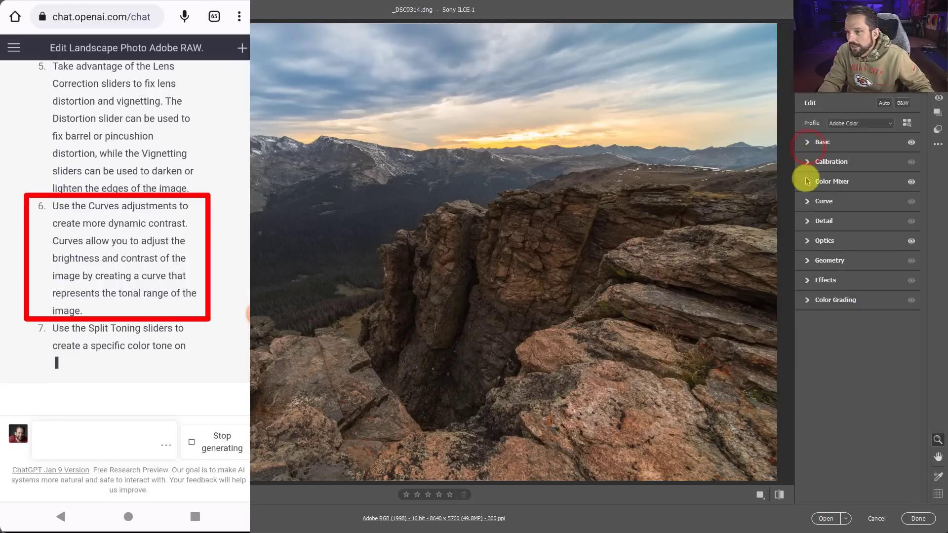
{"action": "left_click", "coordinate": [806, 201]}
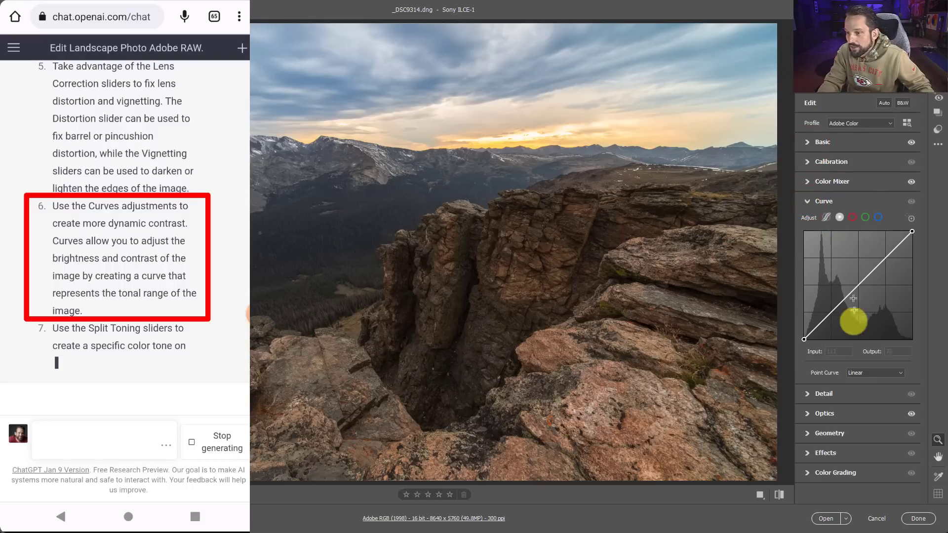
{"action": "left_click_drag", "start_coordinate": [834, 311], "coordinate": [832, 316]}
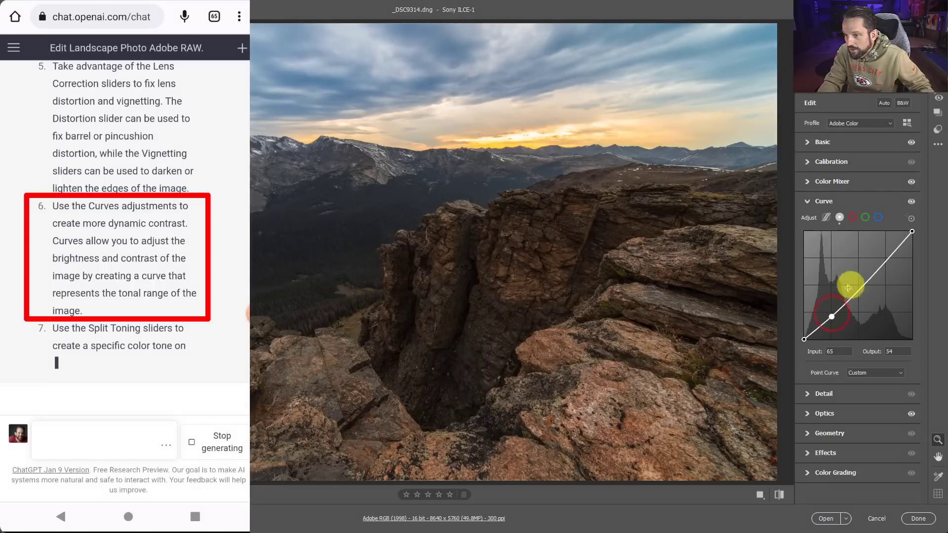
{"action": "left_click_drag", "start_coordinate": [884, 255], "coordinate": [883, 254]}
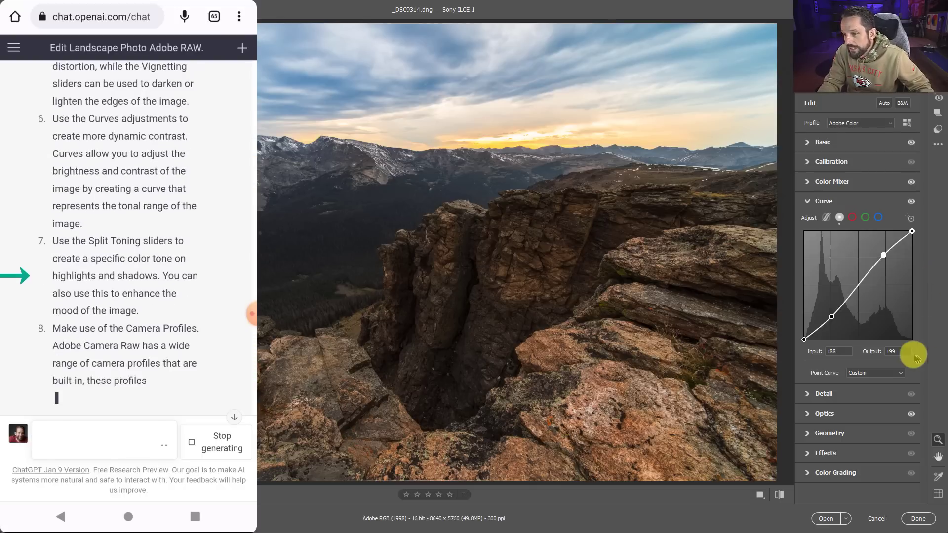
Step: Grade the highlights warm orange: Hue 39, Saturation 38, Luminance -23
{"action": "left_click", "coordinate": [835, 473]}
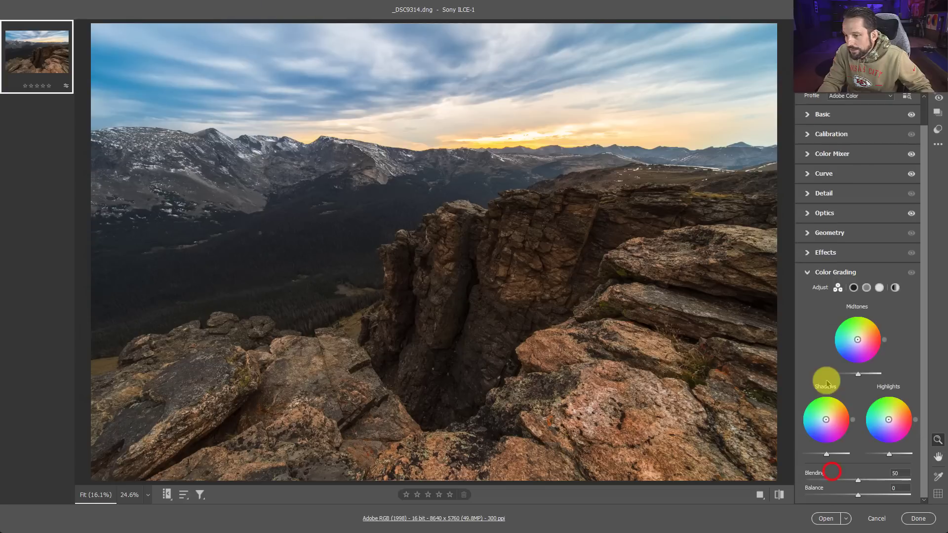
{"action": "left_click", "coordinate": [879, 287]}
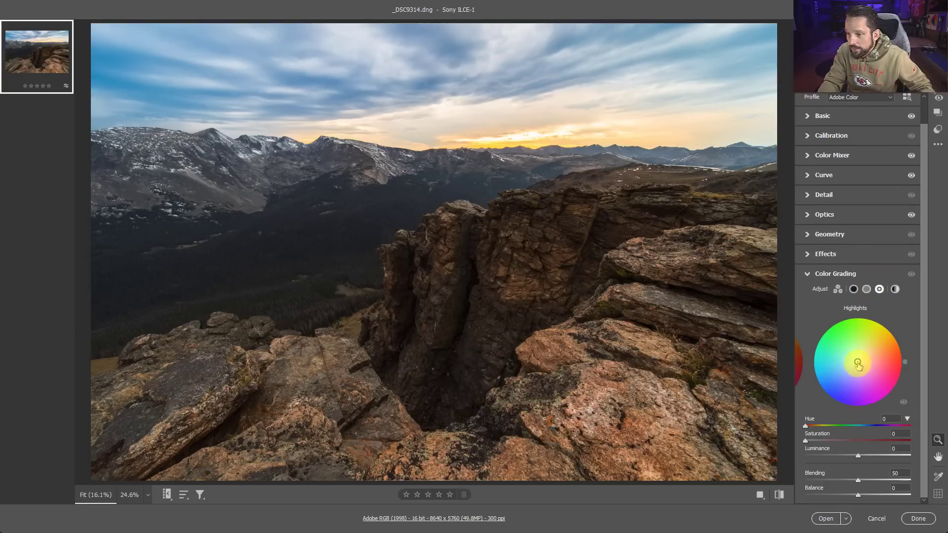
{"action": "left_click_drag", "start_coordinate": [858, 366], "coordinate": [872, 351]}
{"action": "mouse_move", "coordinate": [847, 441]}
{"action": "left_mouse_down"}
{"action": "mouse_move", "coordinate": [842, 458]}
{"action": "mouse_move", "coordinate": [873, 455]}
{"action": "mouse_move", "coordinate": [846, 455]}
{"action": "left_mouse_up"}
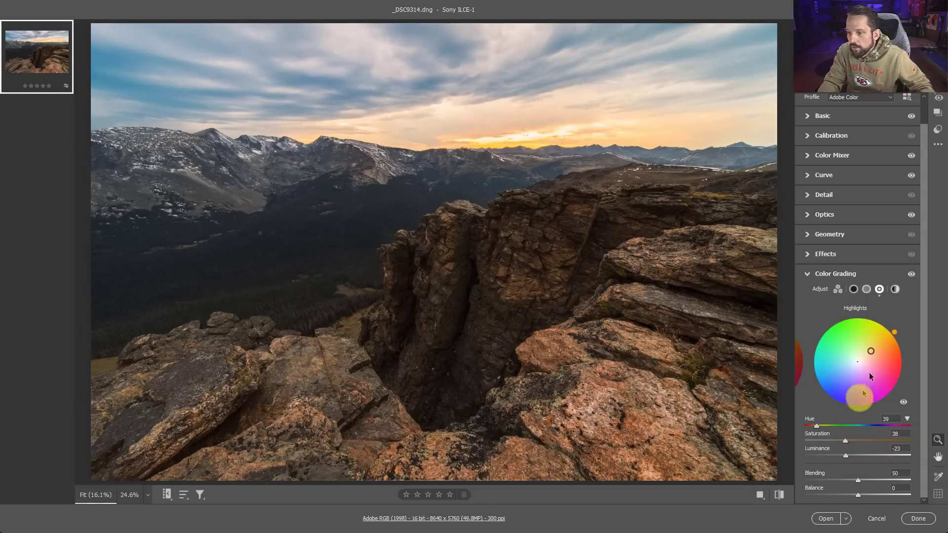
Step: Tint the shadows cool blue with Hue 209 and Saturation 17
{"action": "left_click", "coordinate": [854, 289]}
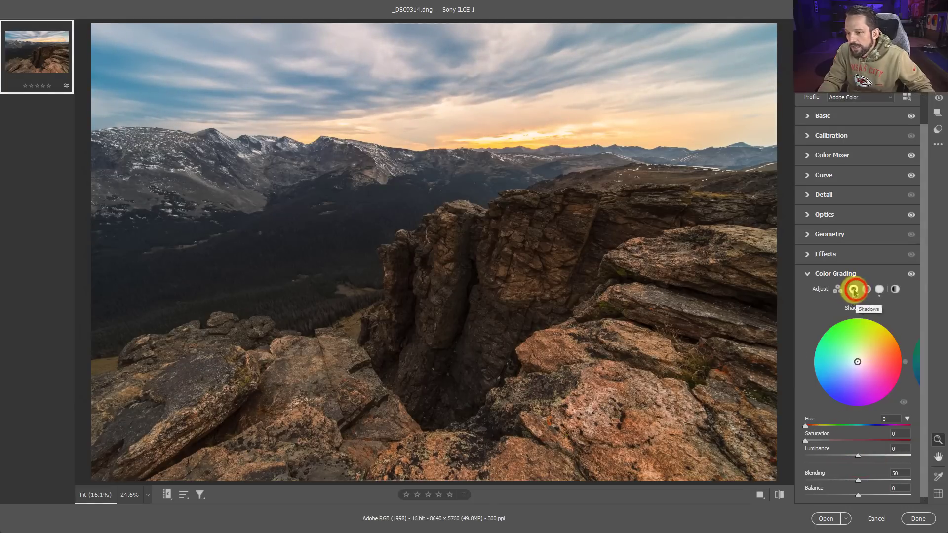
{"action": "left_click_drag", "start_coordinate": [859, 426], "coordinate": [866, 427]}
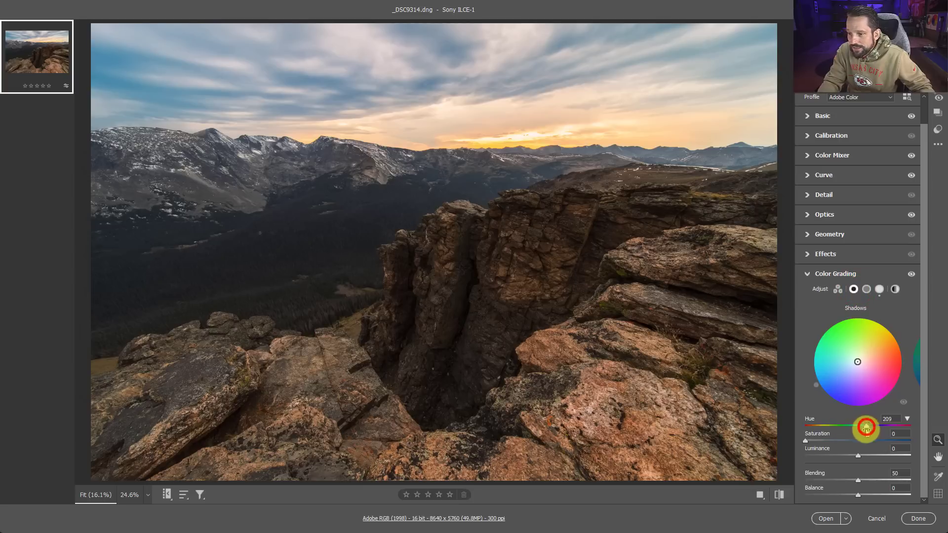
{"action": "mouse_move", "coordinate": [806, 440]}
{"action": "left_mouse_down"}
{"action": "mouse_move", "coordinate": [836, 440]}
{"action": "mouse_move", "coordinate": [821, 435]}
{"action": "left_mouse_up"}
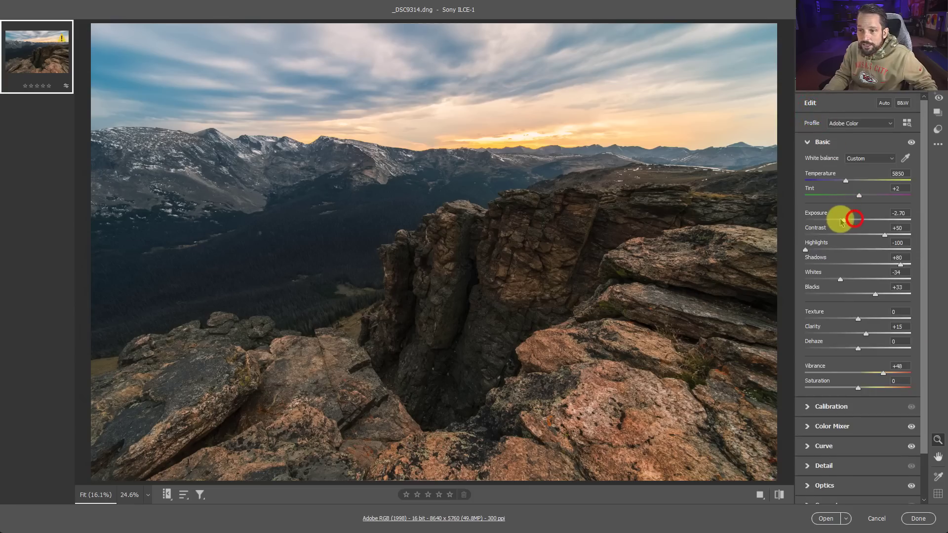
Step: Set Basic Temperature to 5900, Exposure to +0.10 and Saturation to -1
{"action": "left_click_drag", "start_coordinate": [842, 222], "coordinate": [862, 218]}
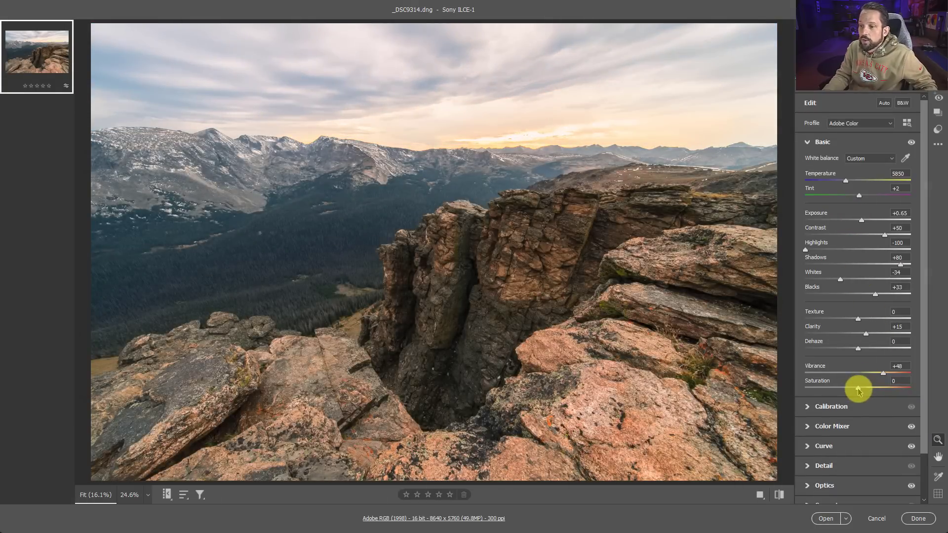
{"action": "mouse_move", "coordinate": [858, 389]}
{"action": "left_mouse_down"}
{"action": "mouse_move", "coordinate": [928, 391]}
{"action": "mouse_move", "coordinate": [876, 390]}
{"action": "left_mouse_up"}
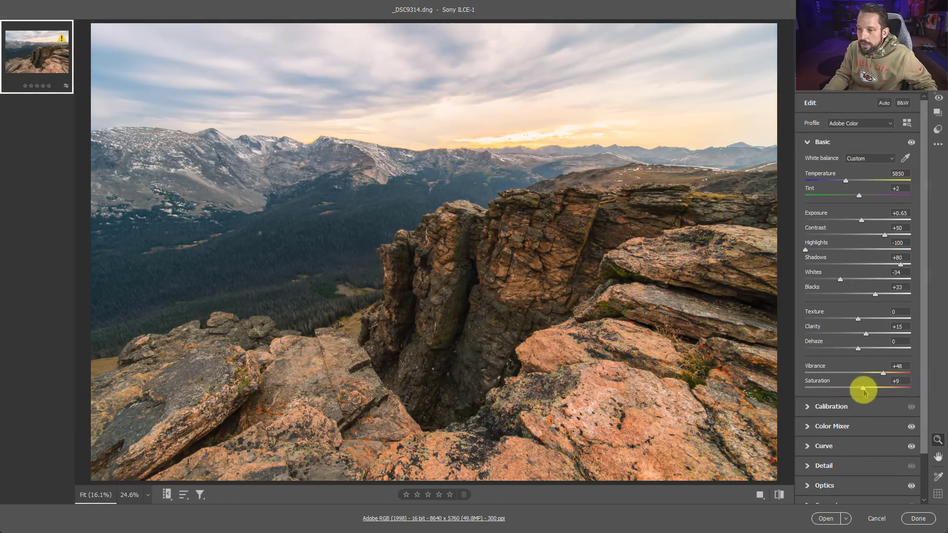
{"action": "mouse_move", "coordinate": [843, 180]}
{"action": "left_mouse_down"}
{"action": "mouse_move", "coordinate": [745, 184]}
{"action": "mouse_move", "coordinate": [768, 176]}
{"action": "mouse_move", "coordinate": [836, 186]}
{"action": "left_mouse_up"}
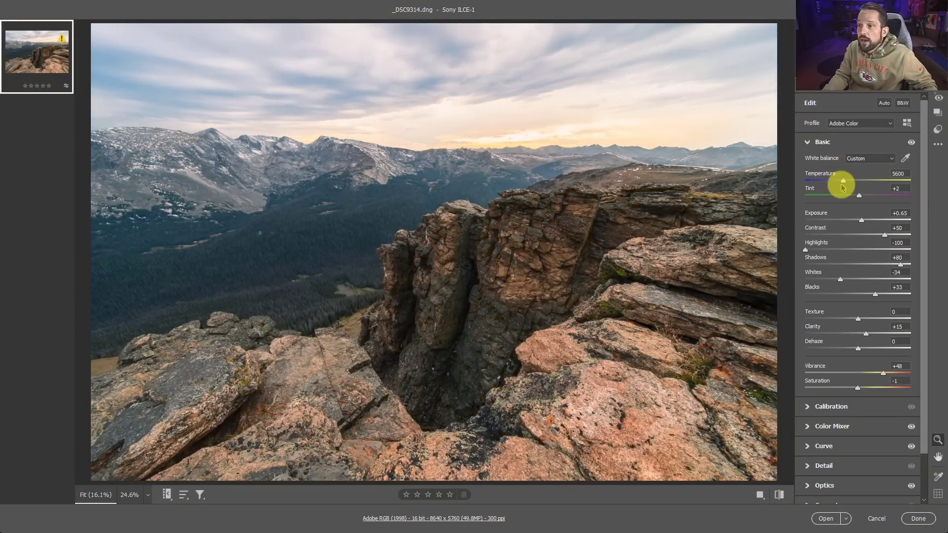
{"action": "left_click_drag", "start_coordinate": [844, 186], "coordinate": [846, 186]}
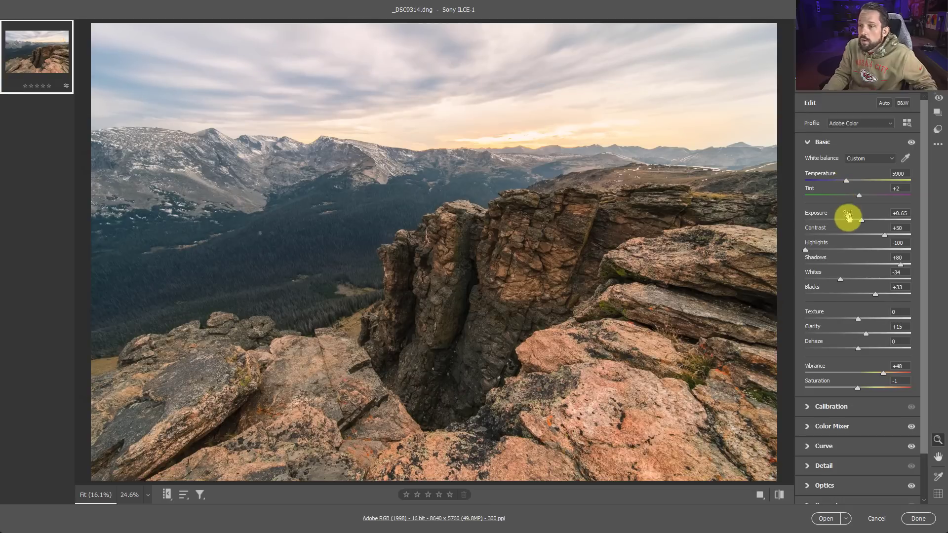
{"action": "left_click_drag", "start_coordinate": [862, 221], "coordinate": [859, 218]}
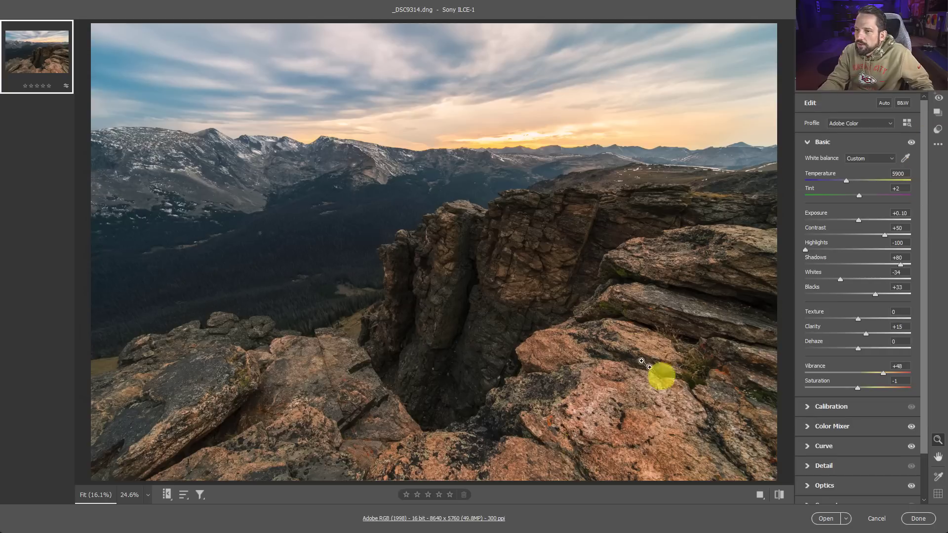
Step: Compare against the original with Reset to Open, then undo to restore all edits
{"action": "left_click", "coordinate": [937, 145]}
{"action": "left_click", "coordinate": [822, 160]}
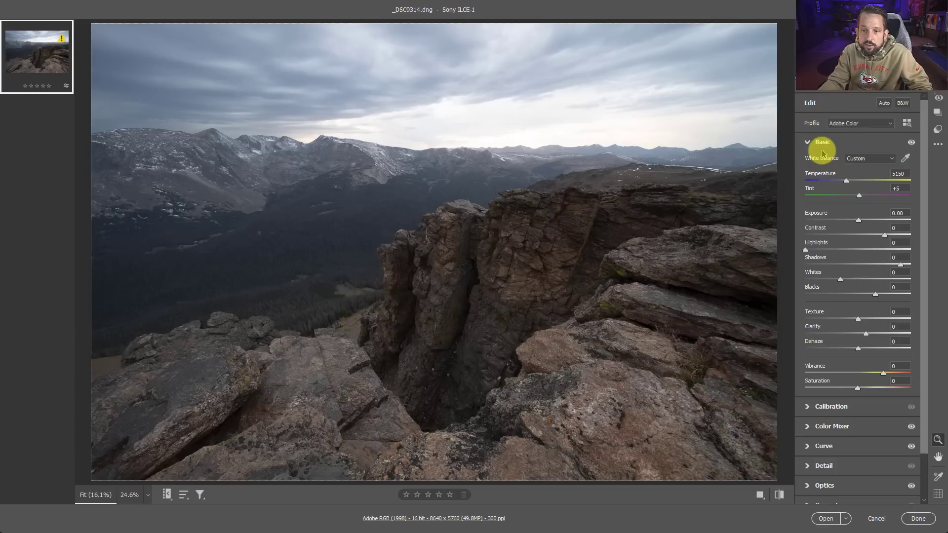
{"action": "key", "text": "ctrl+z"}
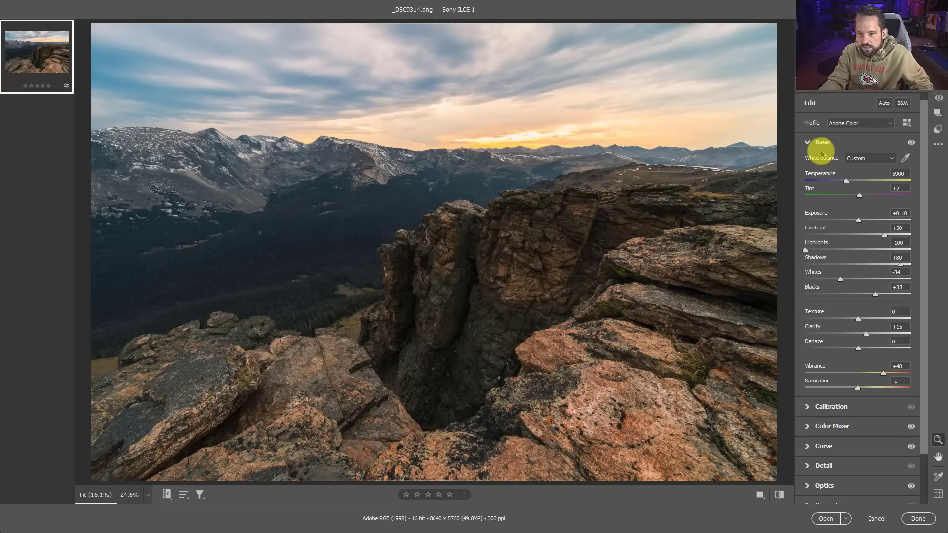
Step: Toggle the tone curve's visibility to compare, then reset the curve to default
{"action": "left_click", "coordinate": [808, 142]}
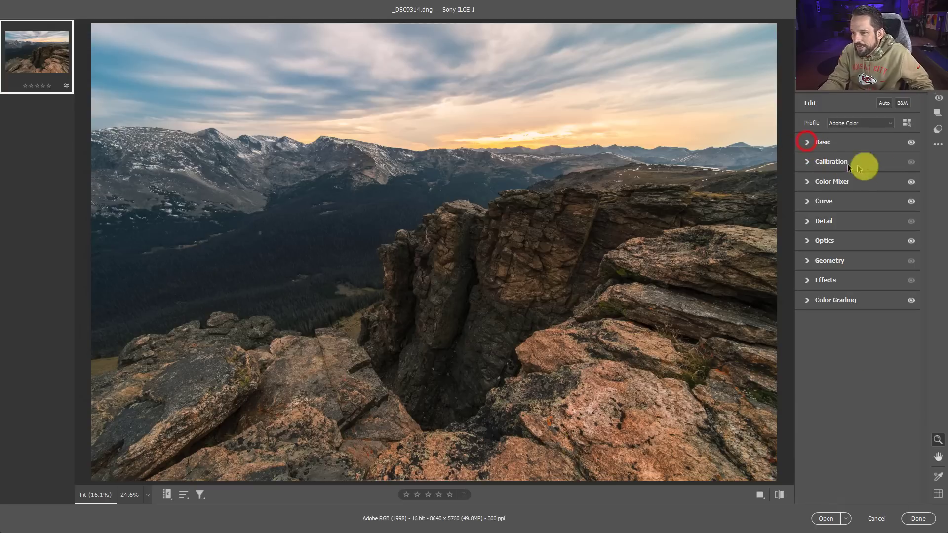
{"action": "left_click", "coordinate": [912, 201]}
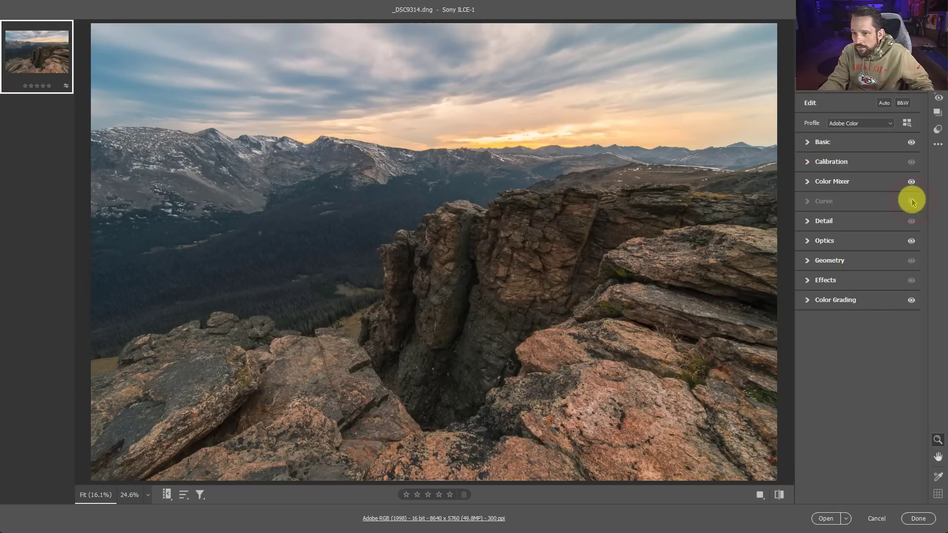
{"action": "left_click", "coordinate": [911, 201]}
{"action": "key", "text": "alt"}
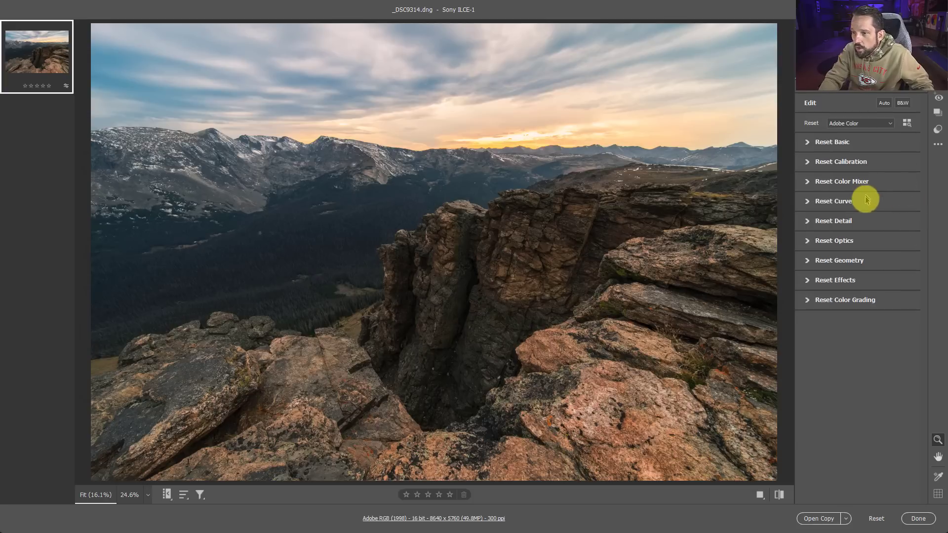
{"action": "left_click", "coordinate": [866, 201], "text": "alt"}
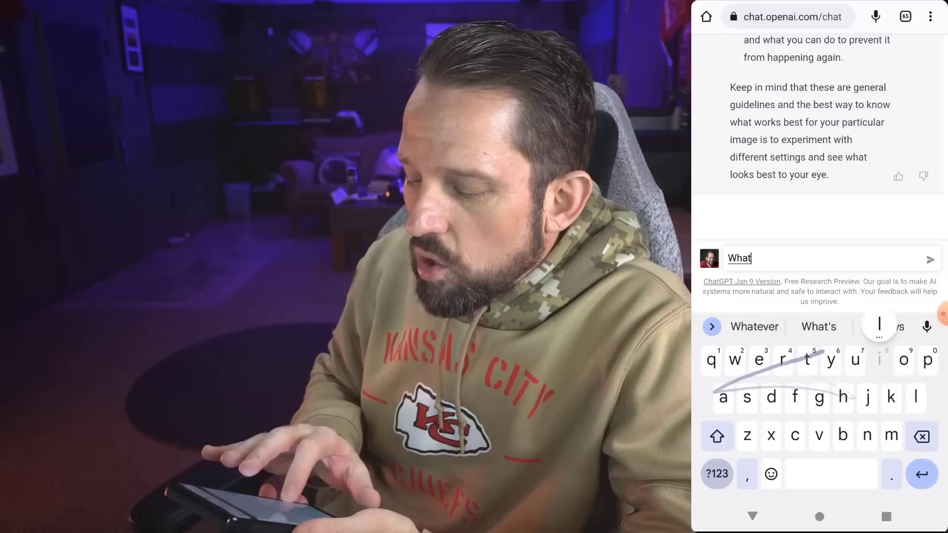
Step: Ask ChatGPT "What if I don't want to experiment?"
{"action": "type", "text": "don't want to"}
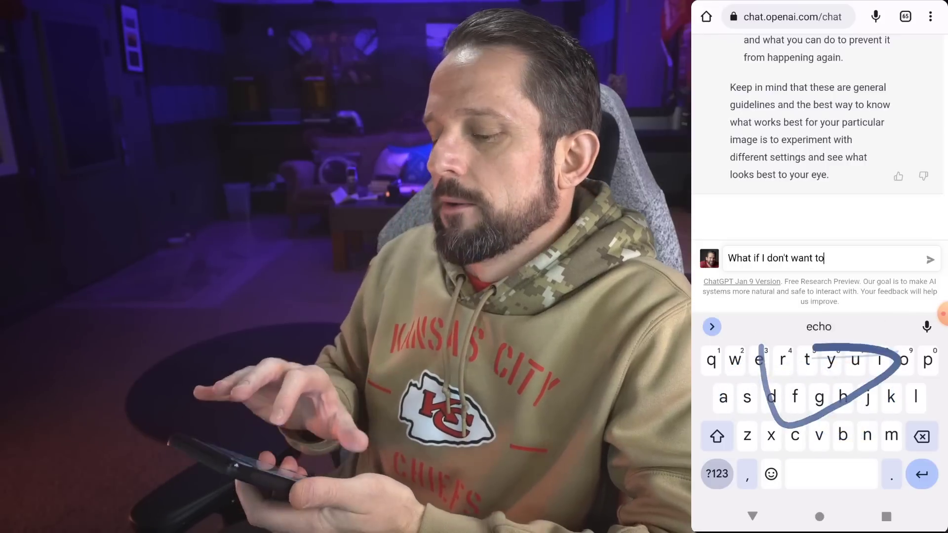
{"action": "type", "text": " experiment?"}
{"action": "key", "text": "Return"}
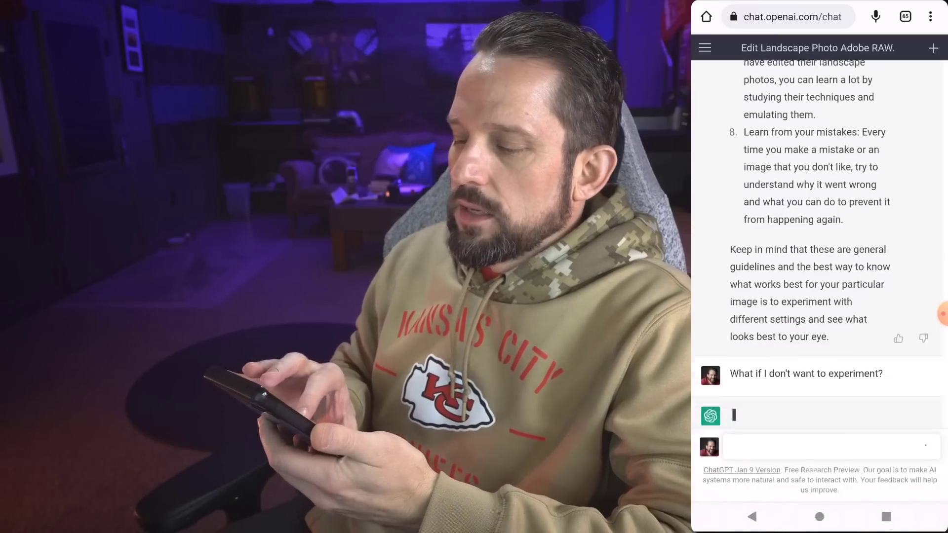